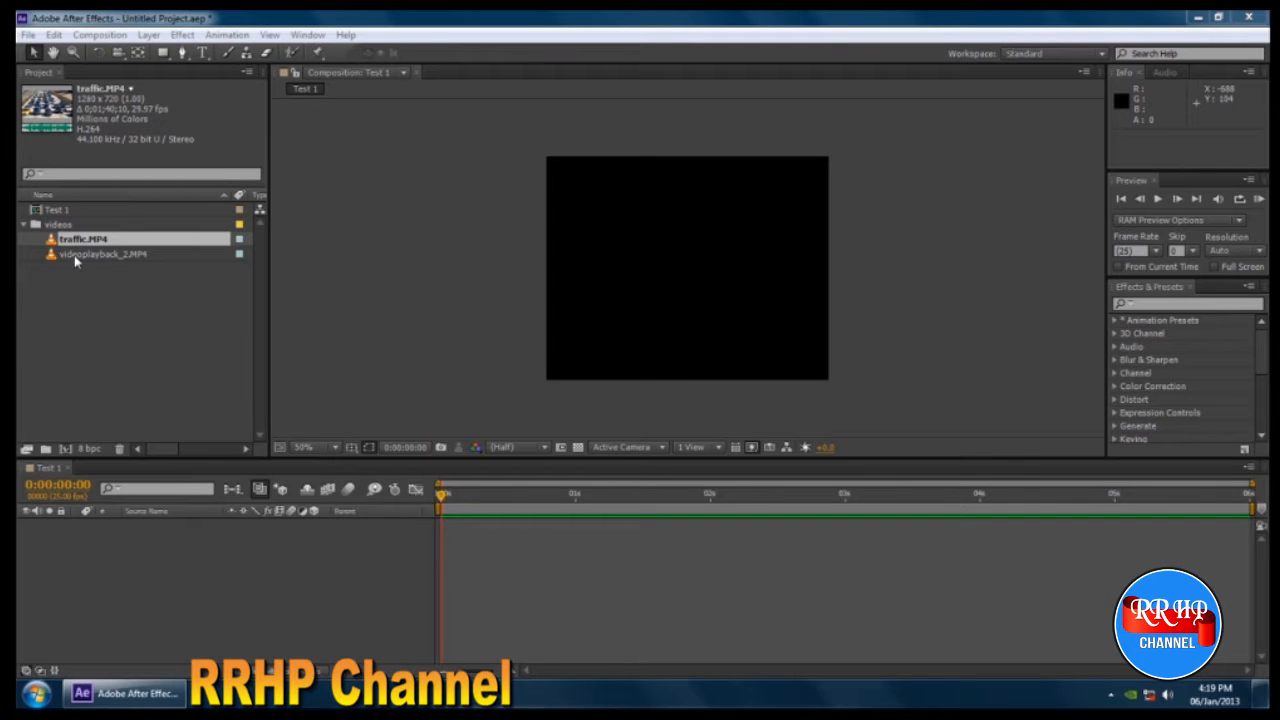
- Add the traffic.MP4 footage to the Test 1 composition by placing it in the composition viewer
click(70, 256)
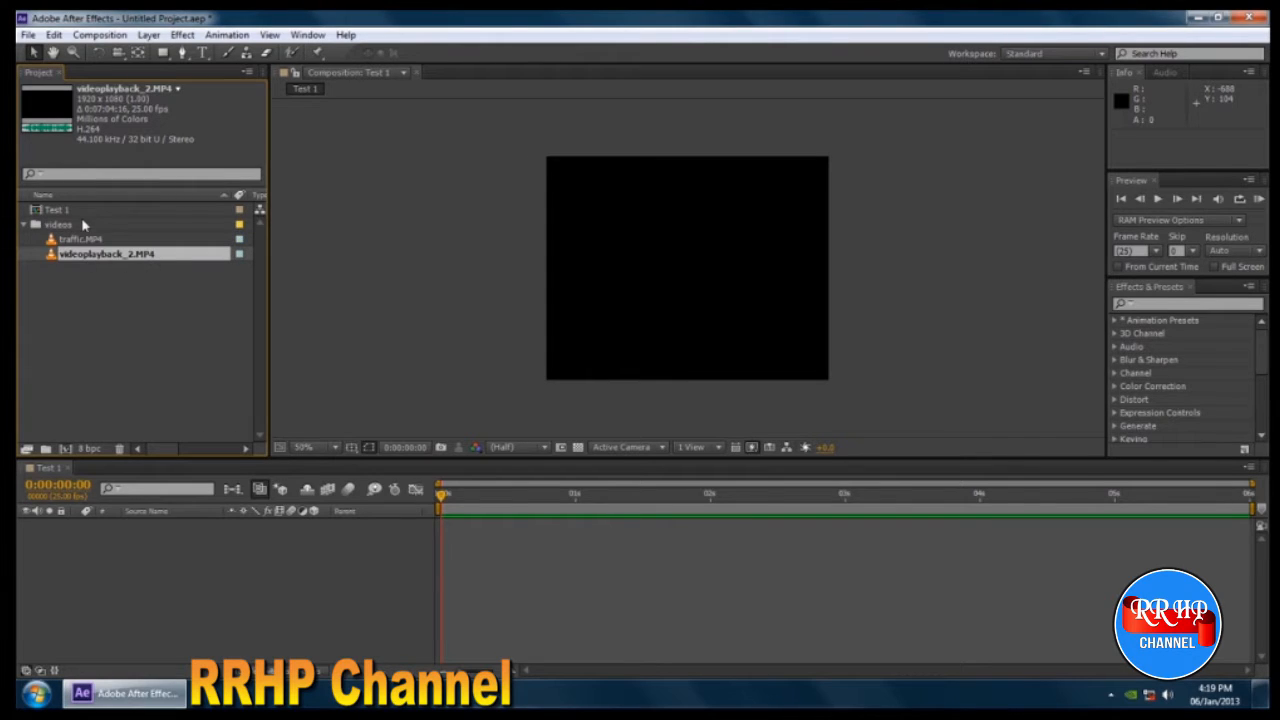
click(88, 283)
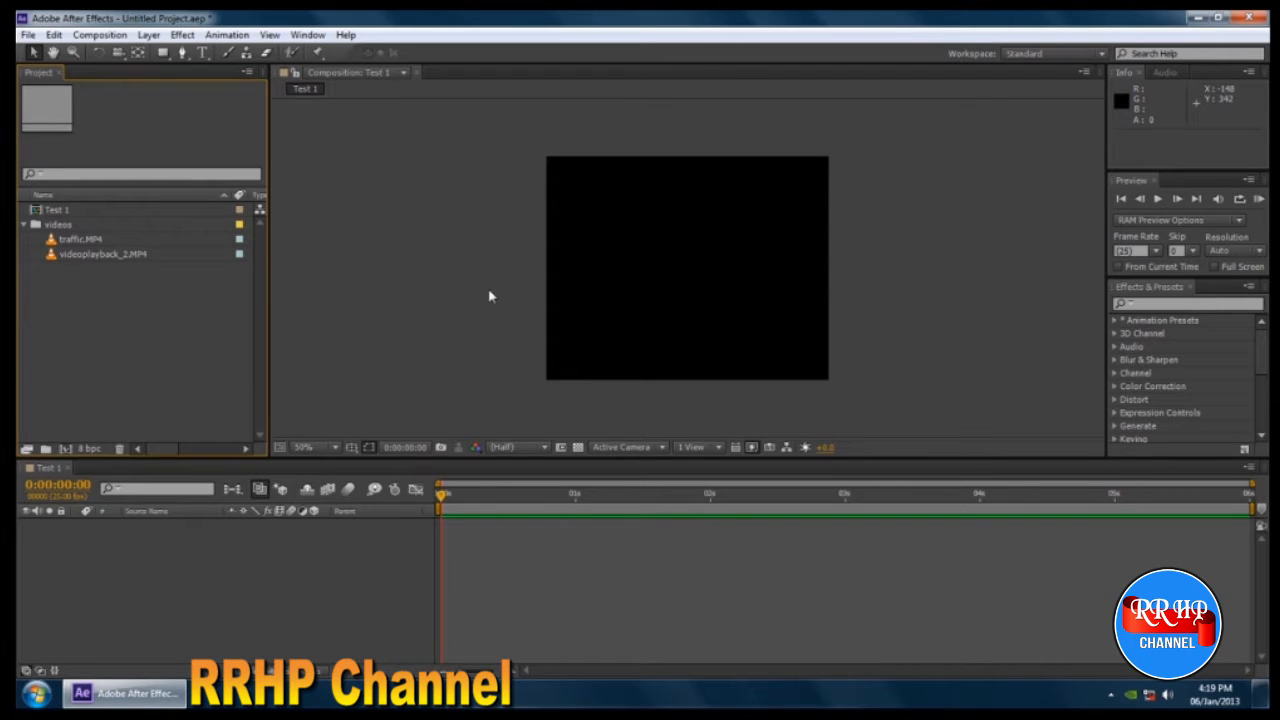
click(84, 241)
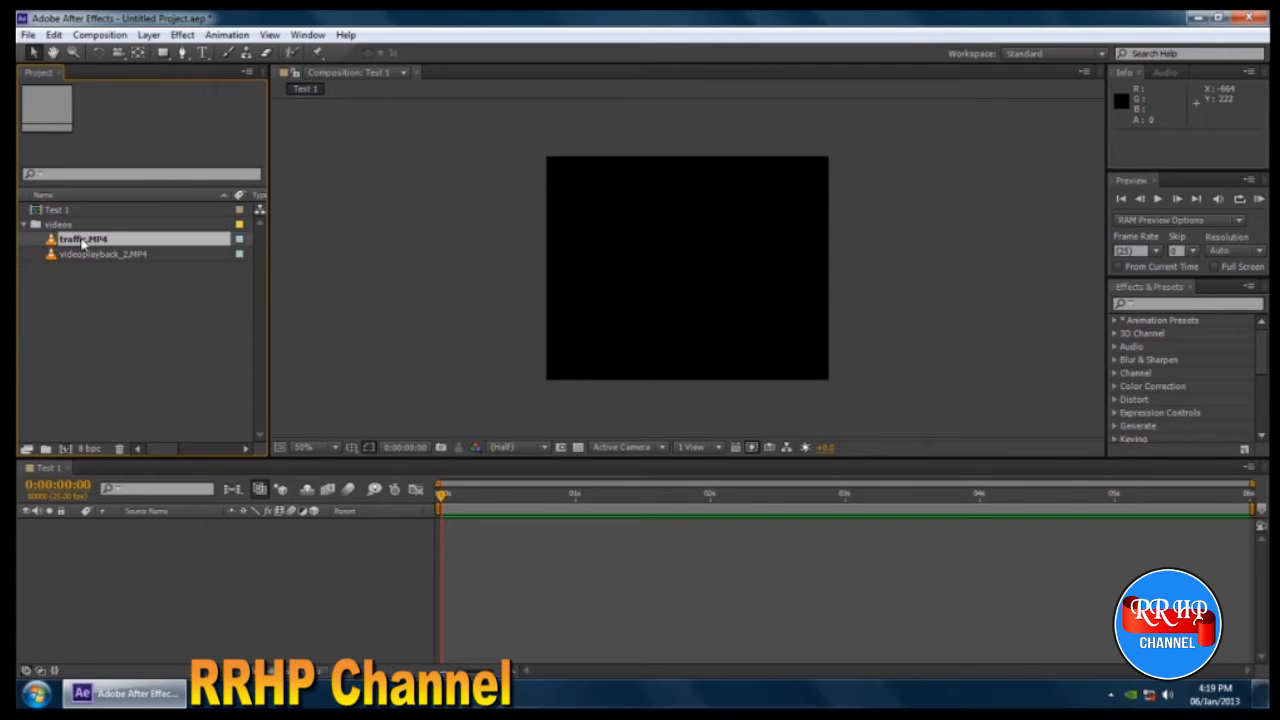
drag(84, 243, 700, 271)
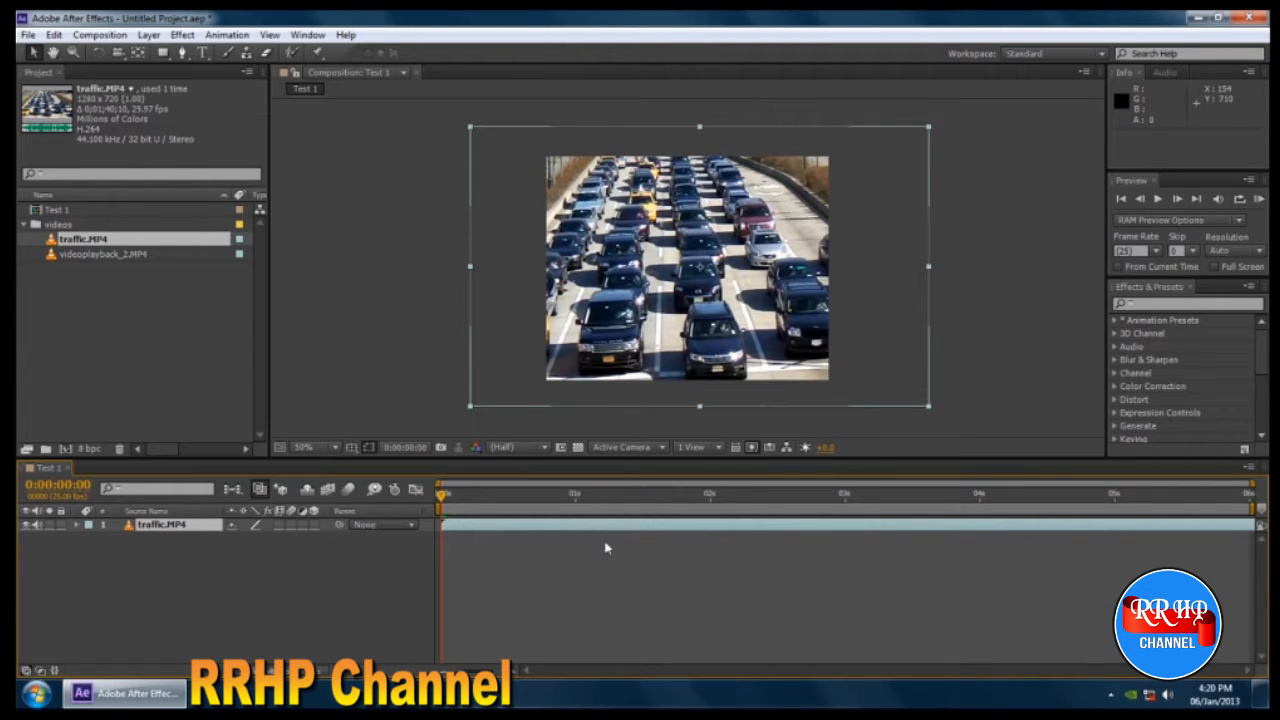
mouse_move(441, 500)
mouse_down()
mouse_move(1238, 505)
mouse_move(436, 508)
mouse_up()
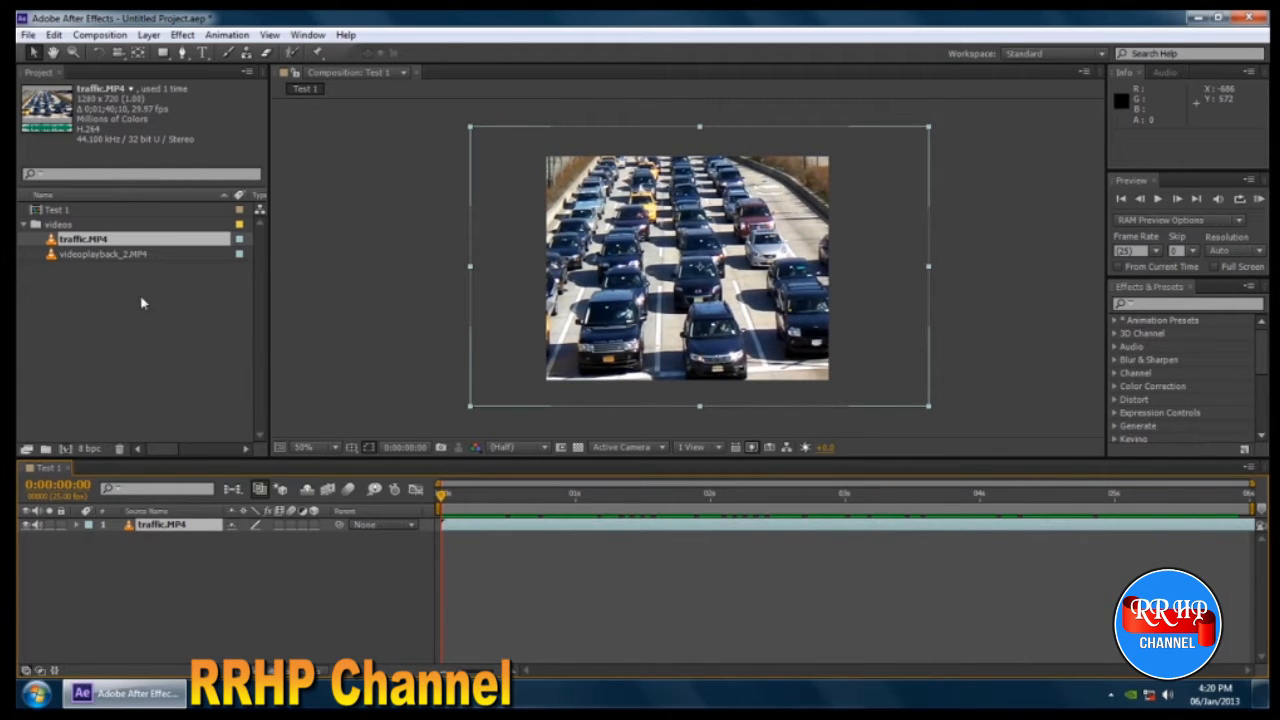
- Delete the traffic.MP4 layer and place the clip in the composition viewer again, centred on the frame
click(167, 560)
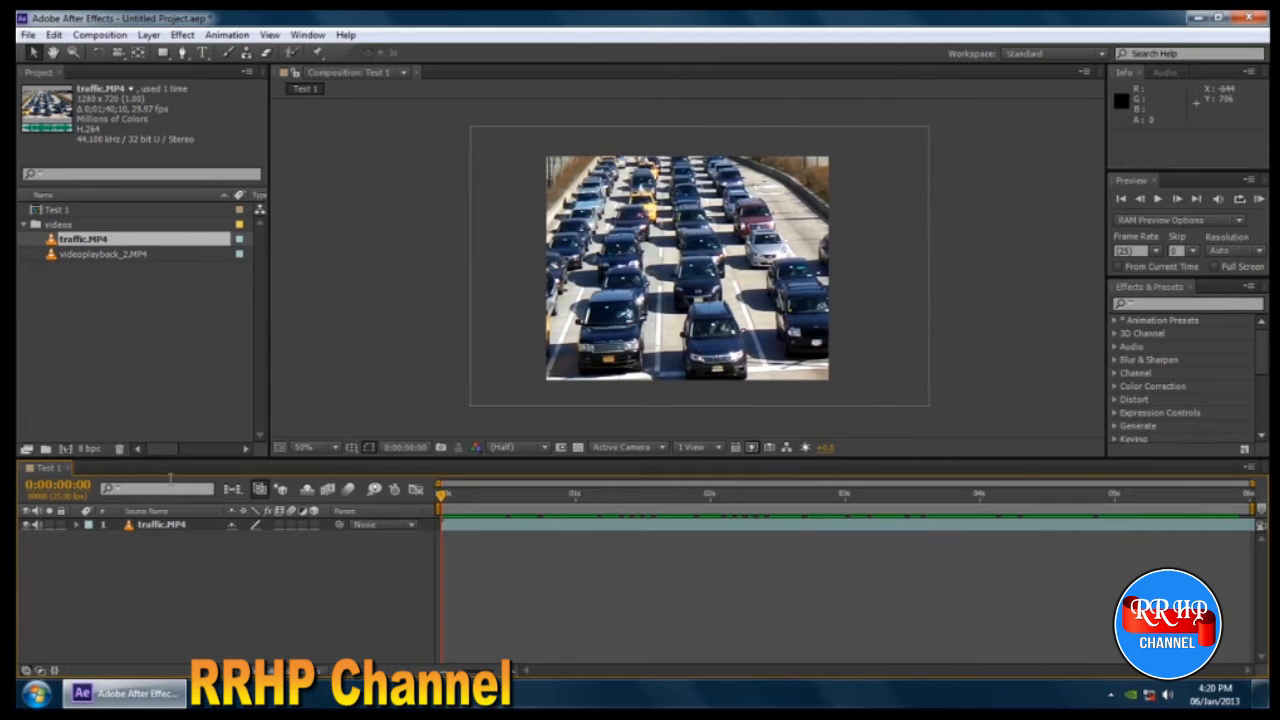
click(163, 525)
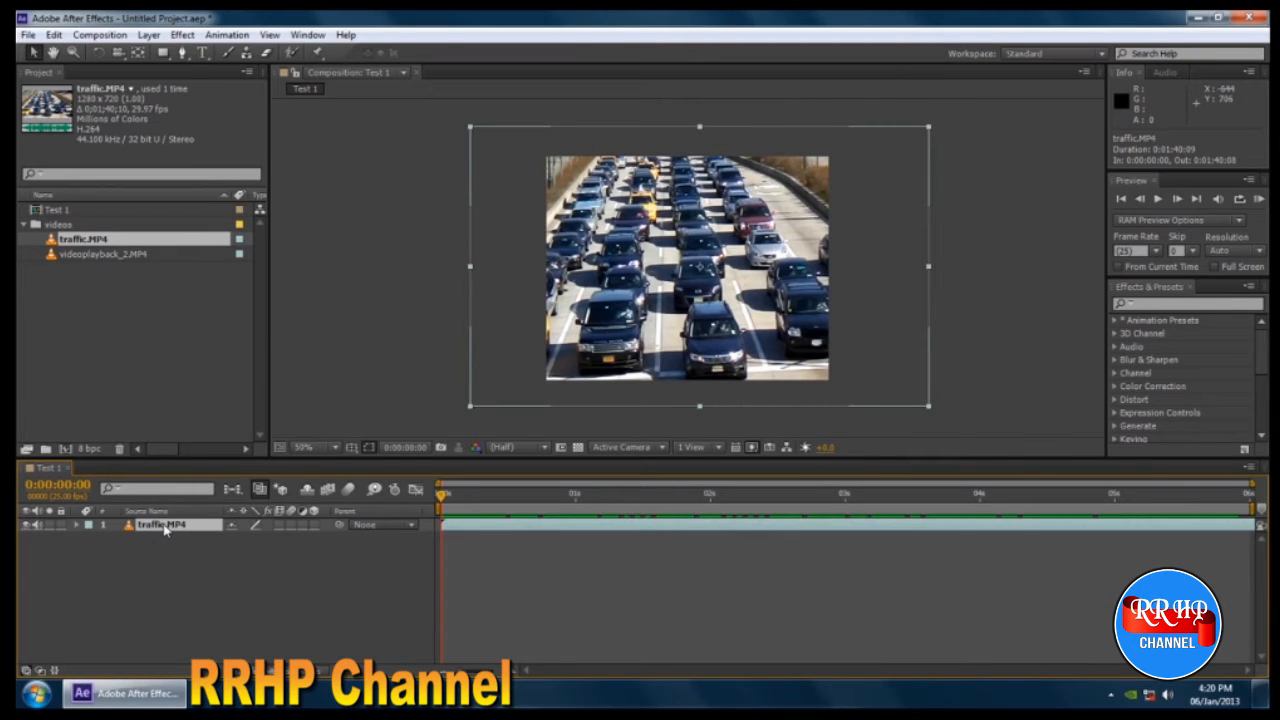
key(Delete)
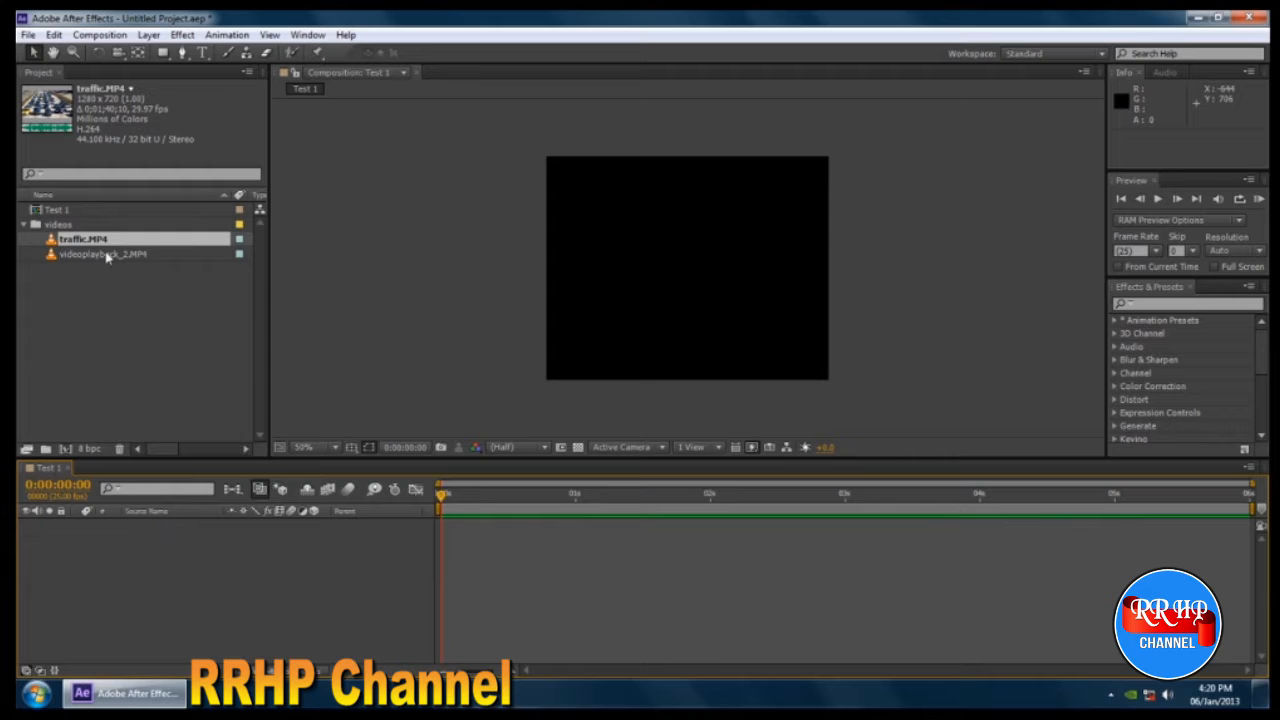
drag(86, 246, 688, 269)
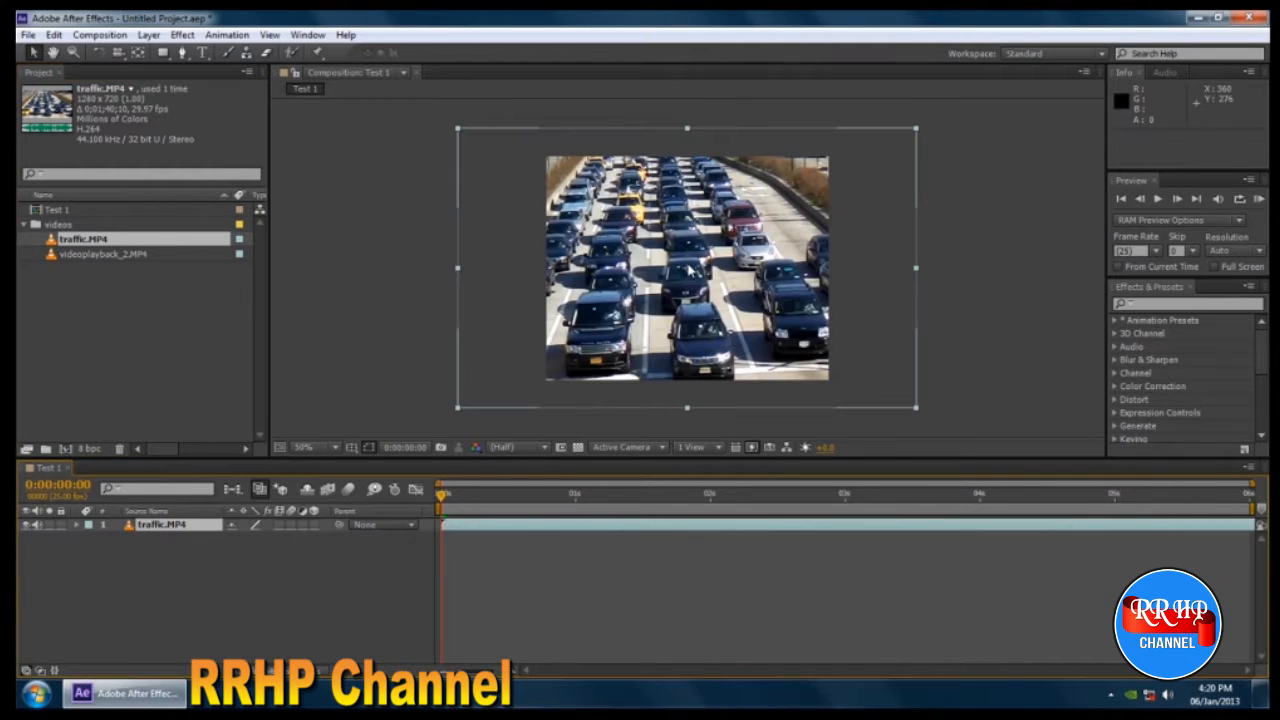
- Delete the traffic.MP4 layer and add the clip directly to the Test 1 timeline's layer list instead
click(155, 527)
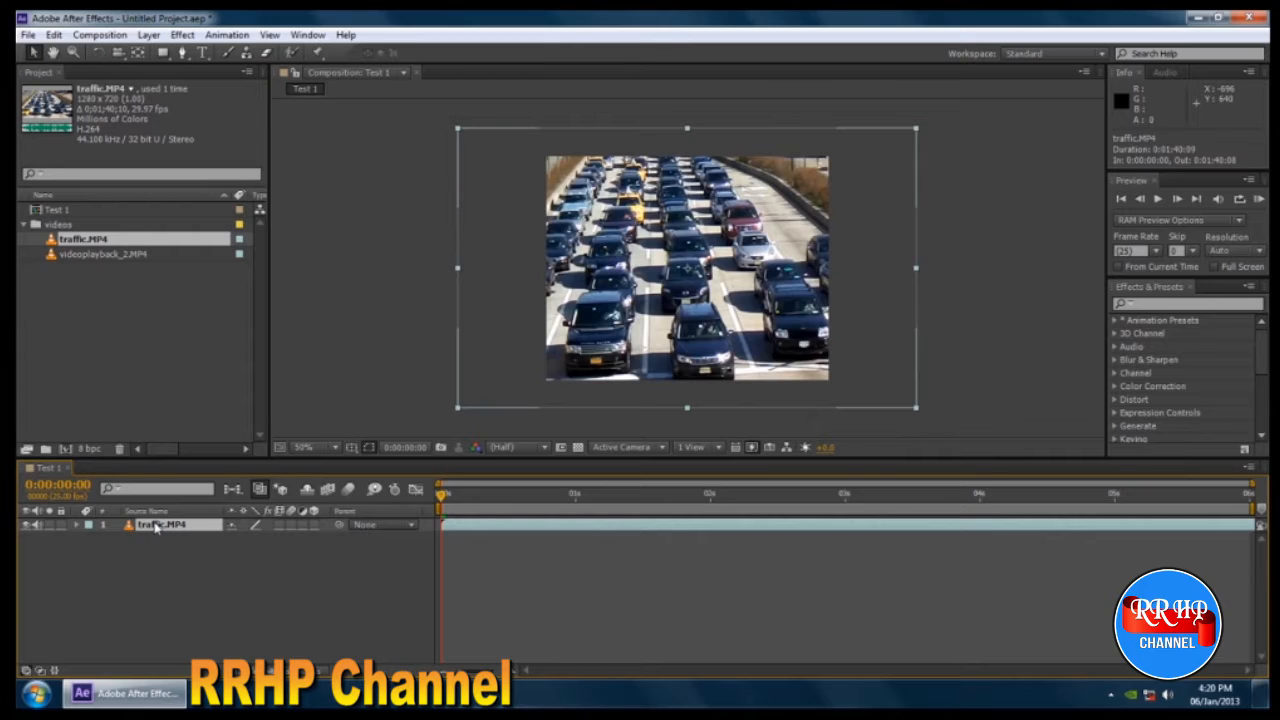
key(Delete)
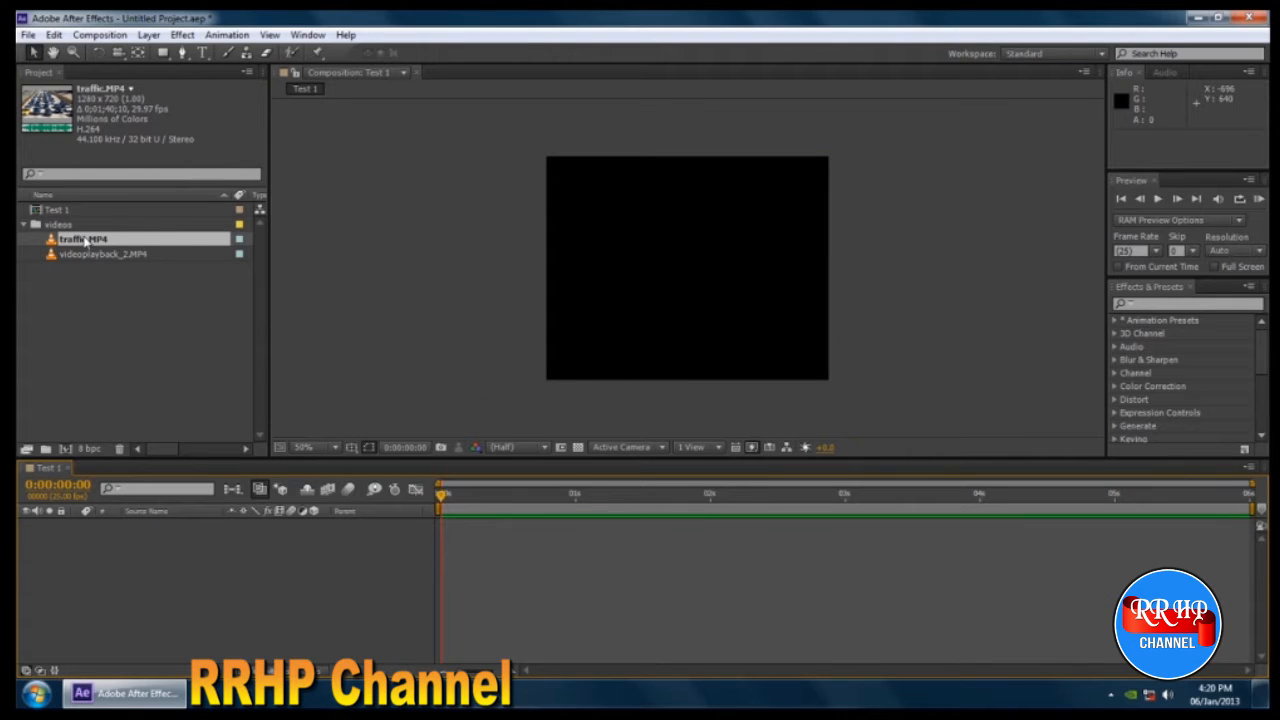
drag(85, 242, 156, 547)
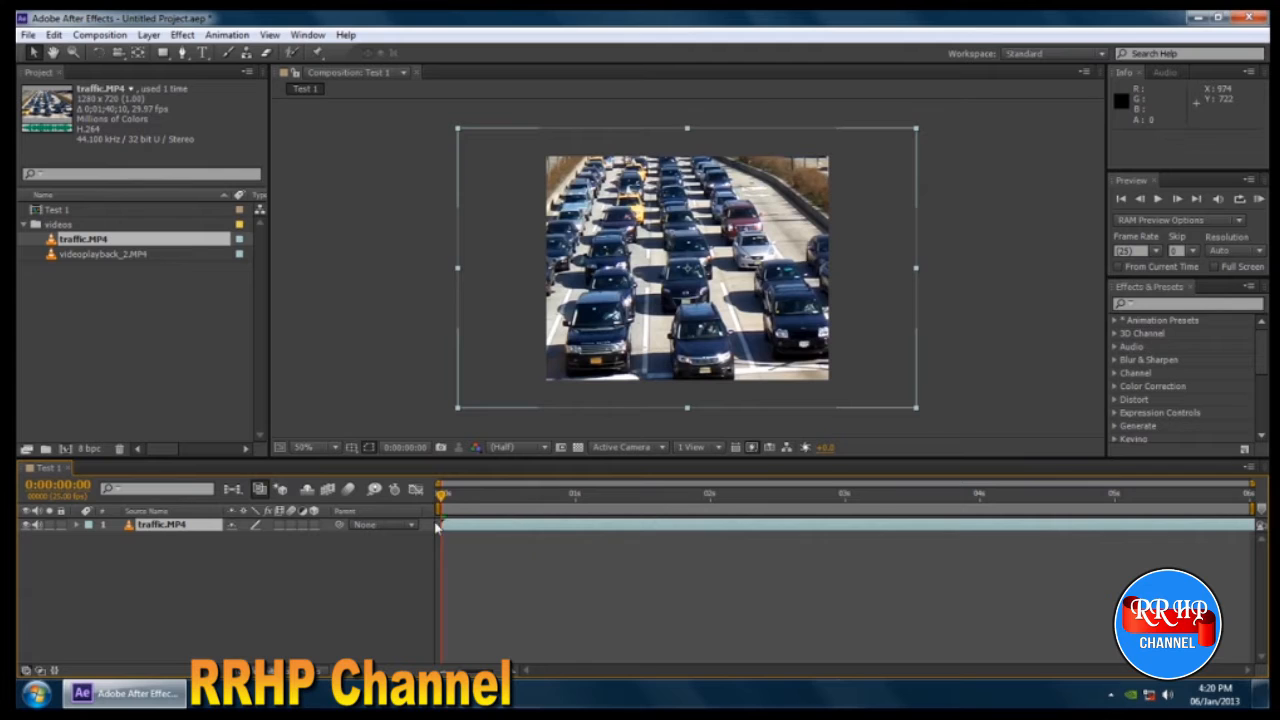
mouse_move(438, 500)
mouse_down()
mouse_move(1259, 511)
mouse_move(440, 517)
mouse_up()
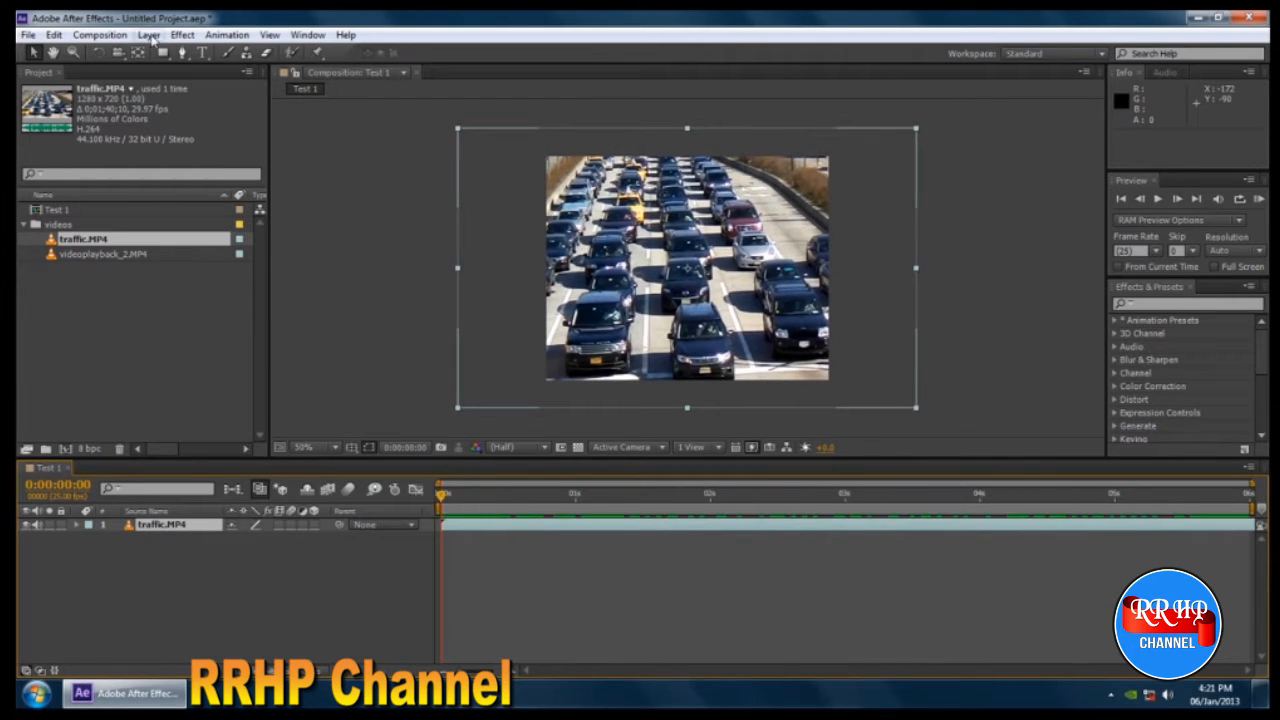
- Set the Test 1 composition's duration to 20 seconds and move the current time to 0:00:19:20
click(101, 35)
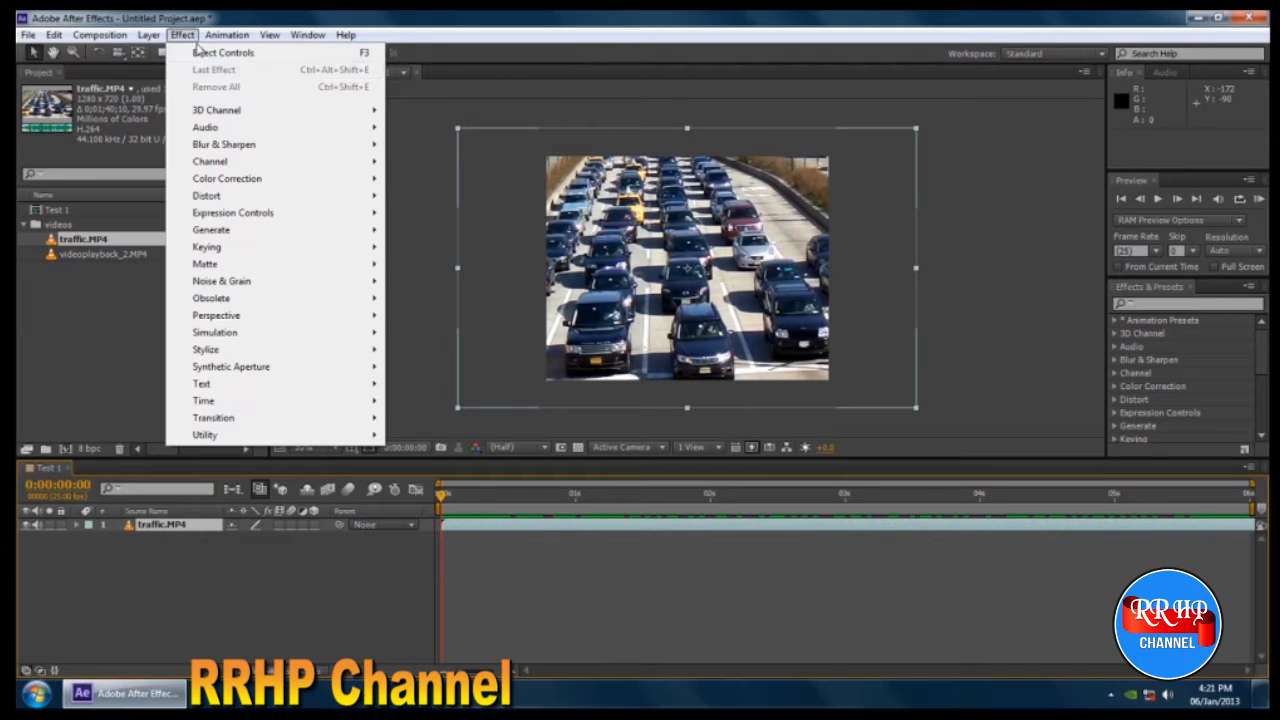
click(130, 77)
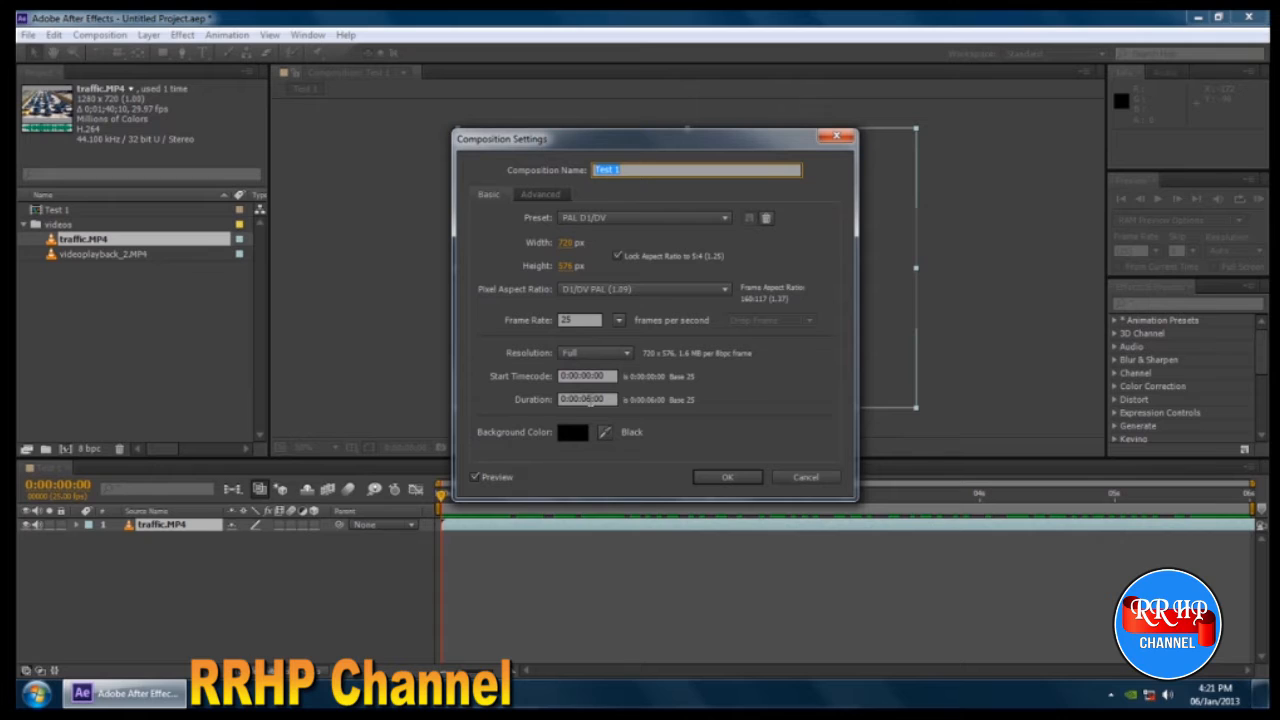
click(590, 399)
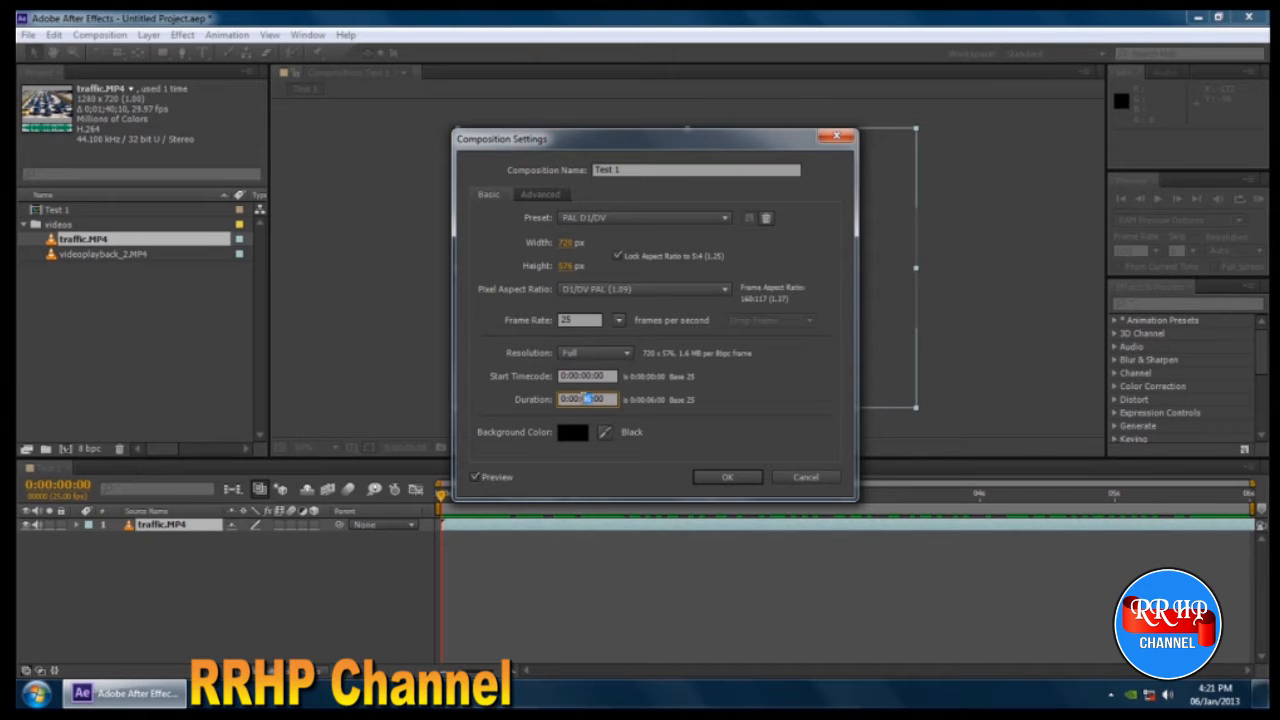
text(20)
click(749, 481)
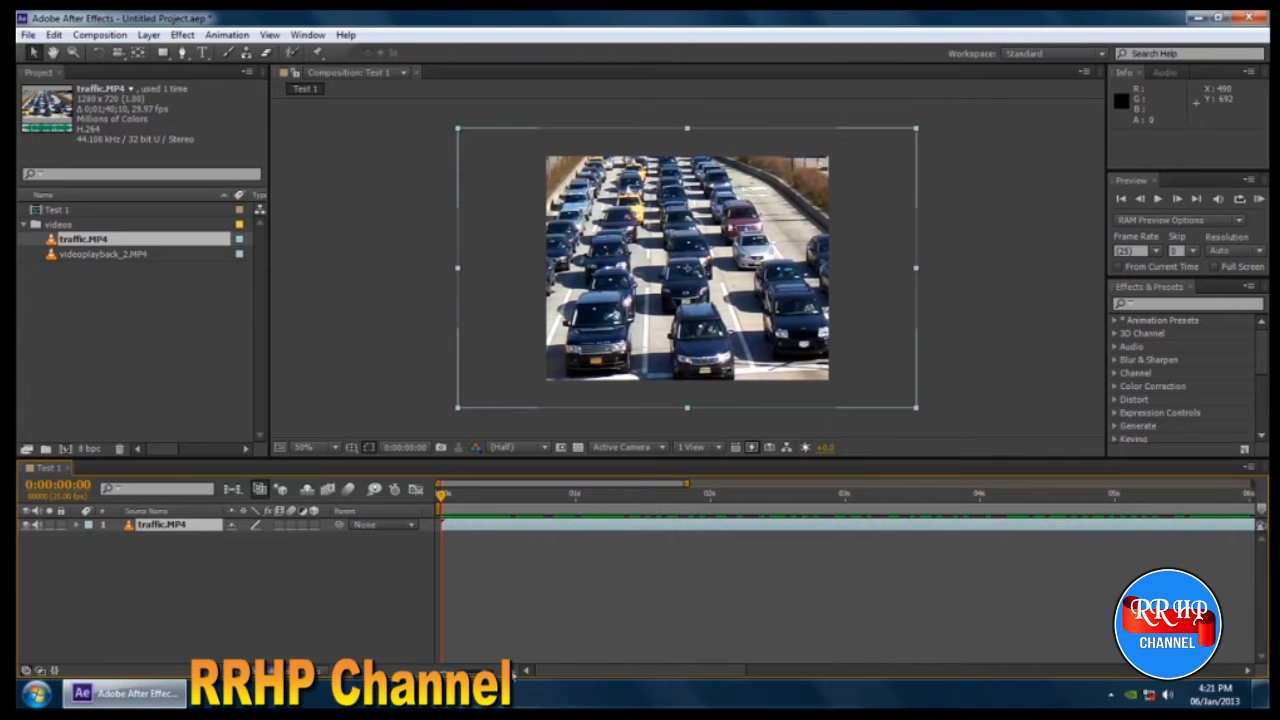
drag(687, 484, 1216, 484)
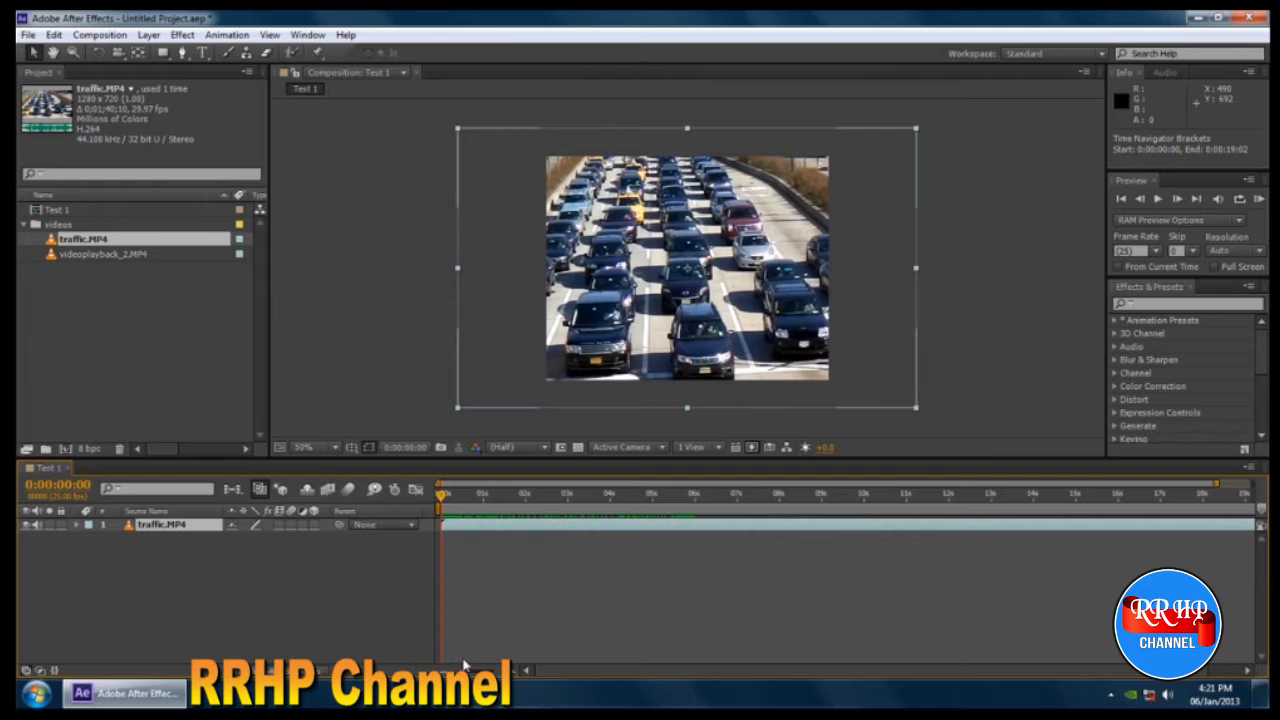
drag(441, 503, 1241, 517)
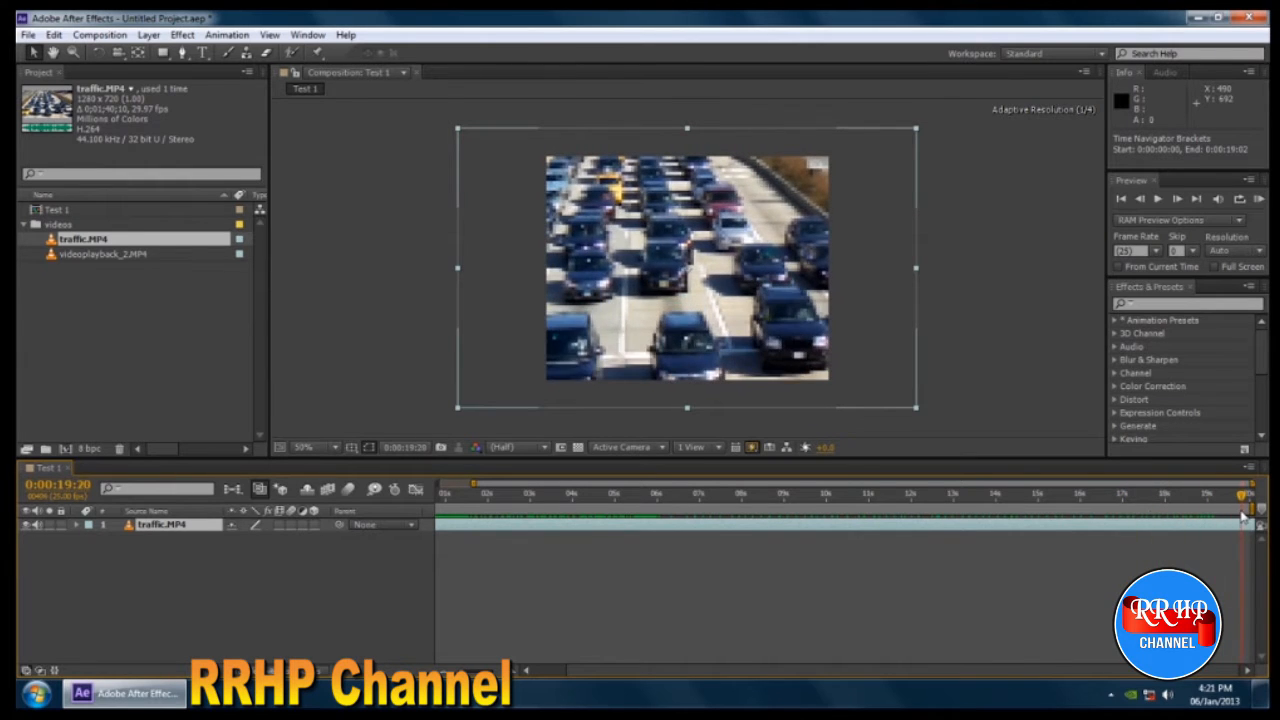
- Set the Test 1 composition's duration to 40 seconds and fit its full length in the timeline
click(120, 35)
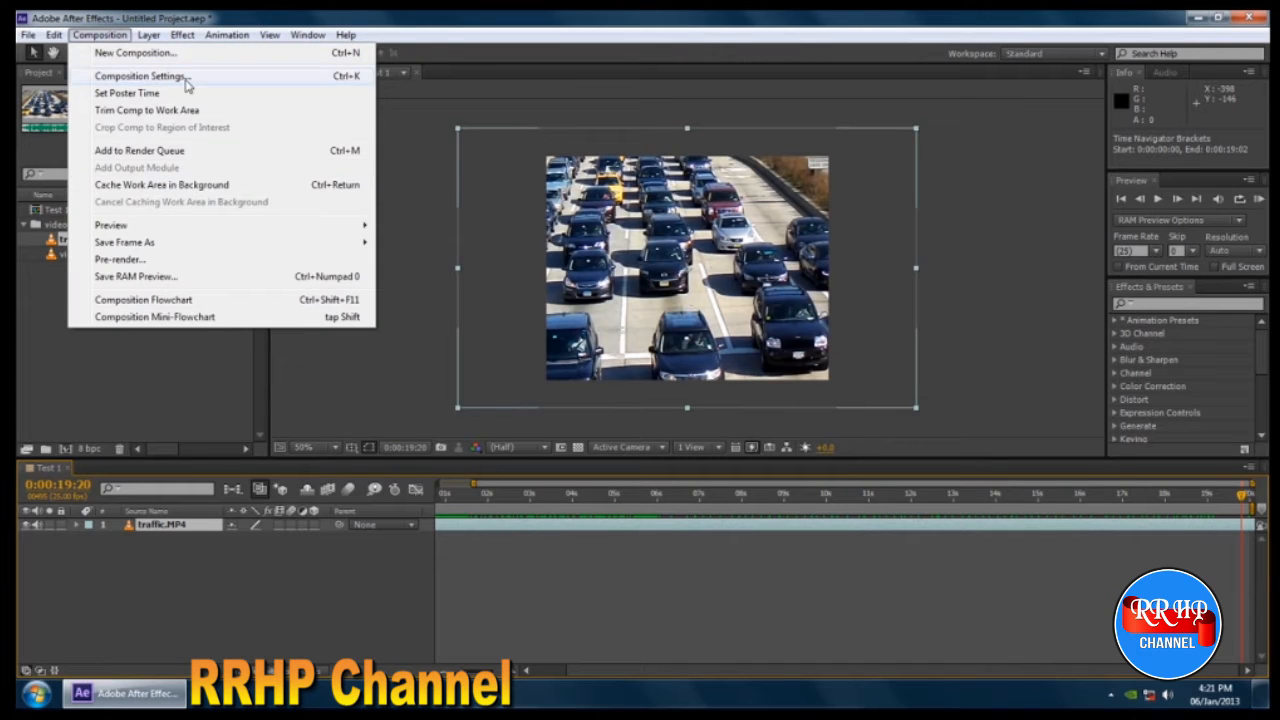
click(345, 77)
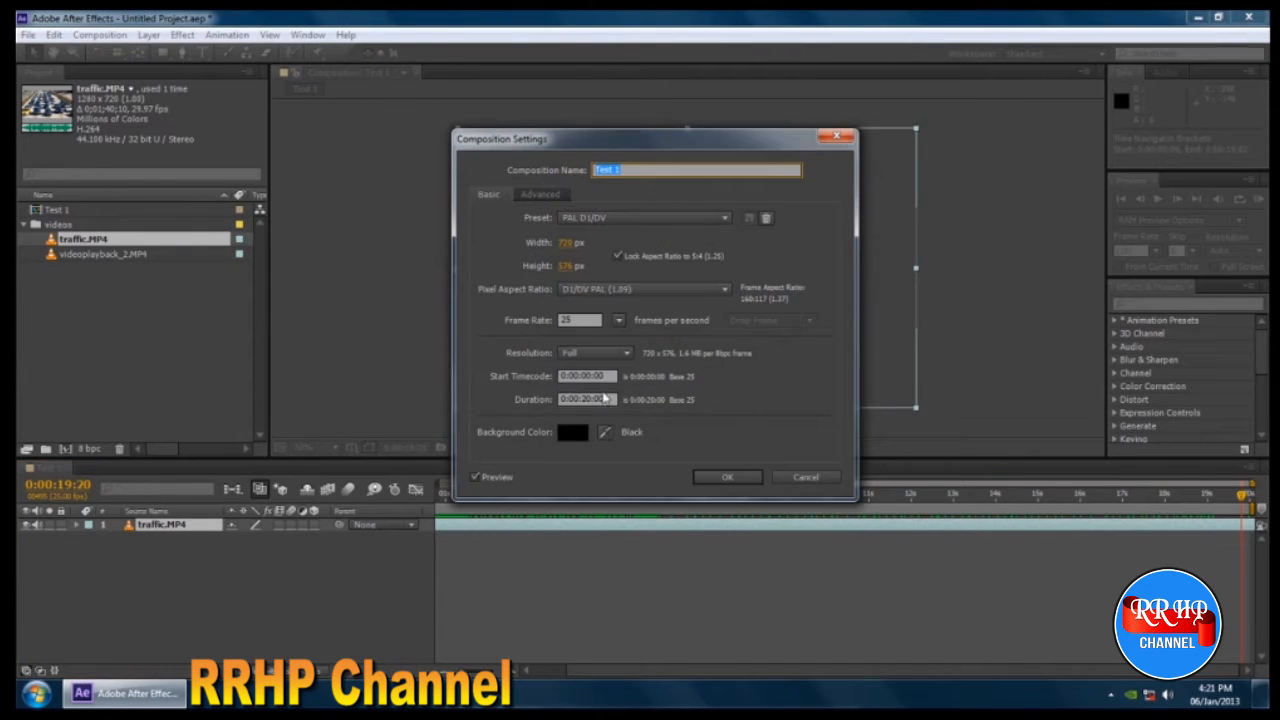
click(585, 398)
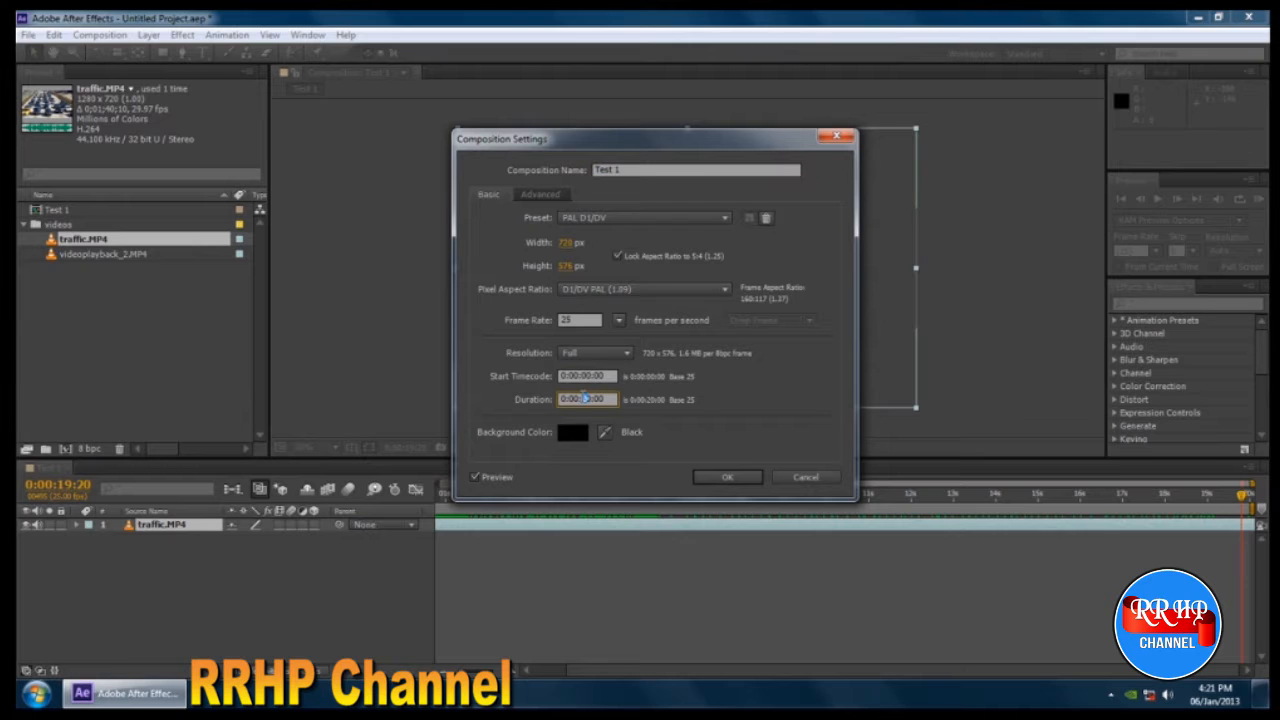
click(737, 476)
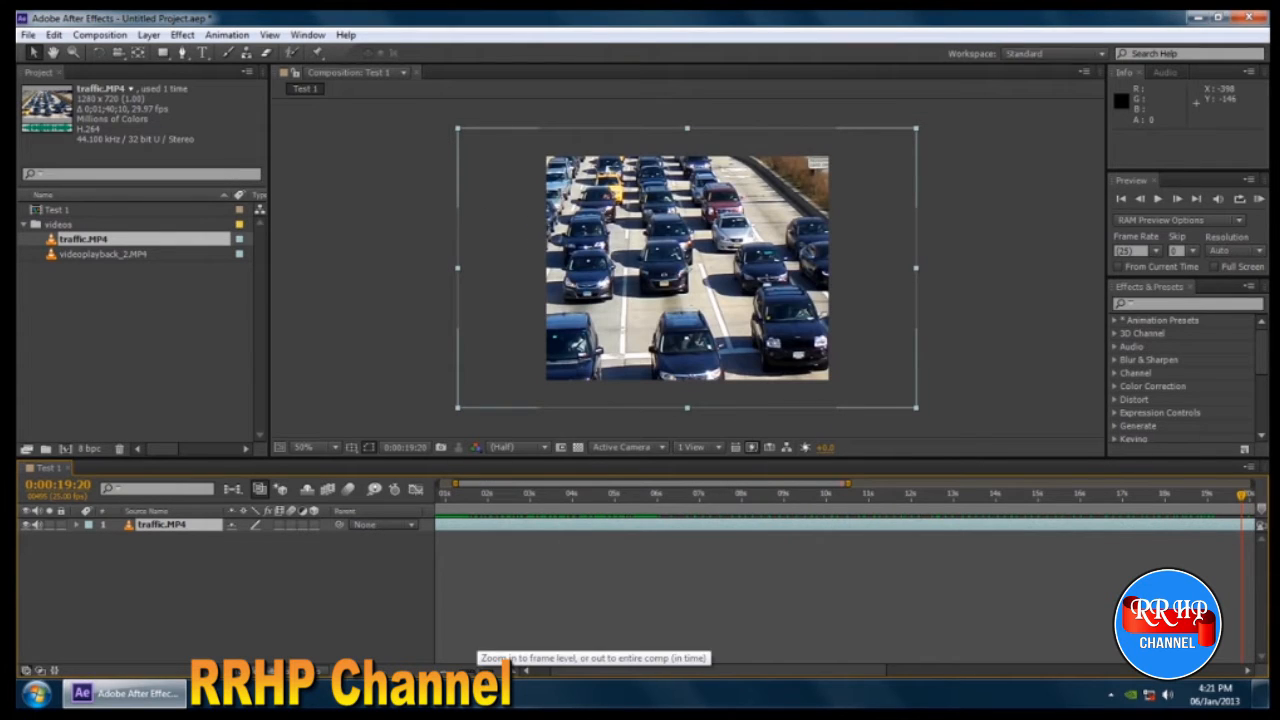
drag(477, 671, 445, 671)
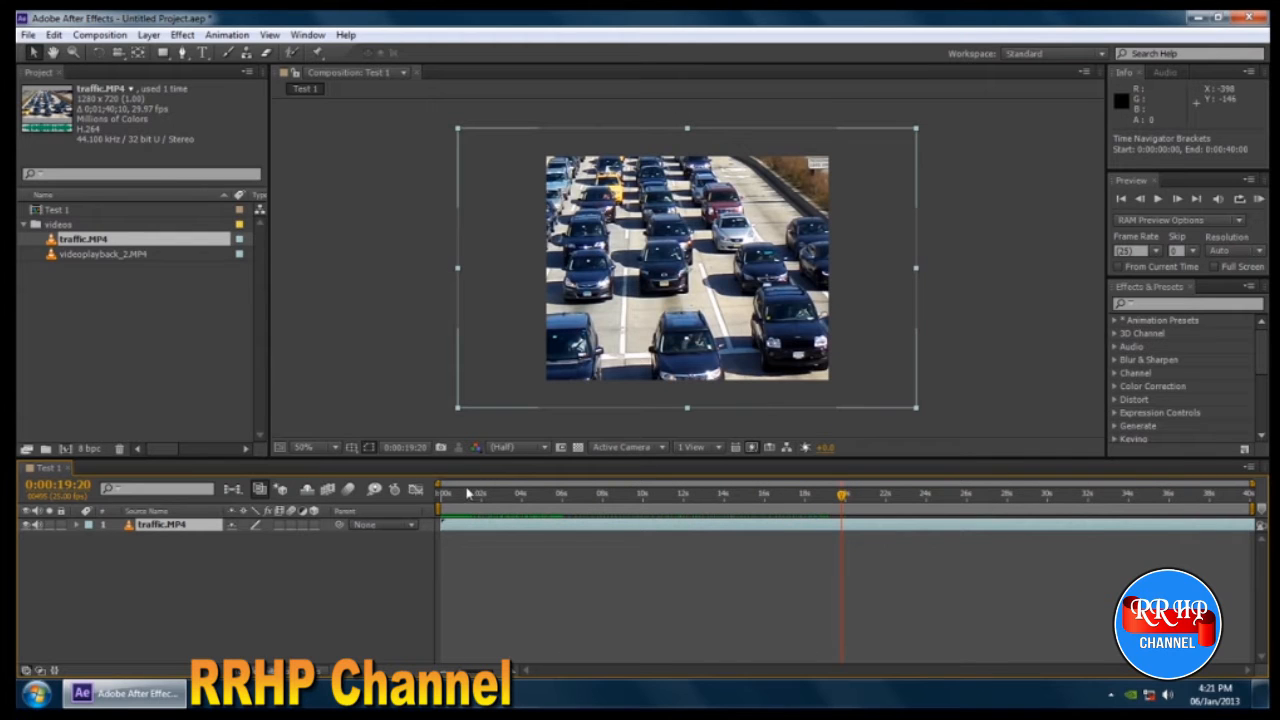
- Scrub back and forth through the traffic clip to preview different moments, ending at 0:00:32:00
drag(843, 500, 695, 500)
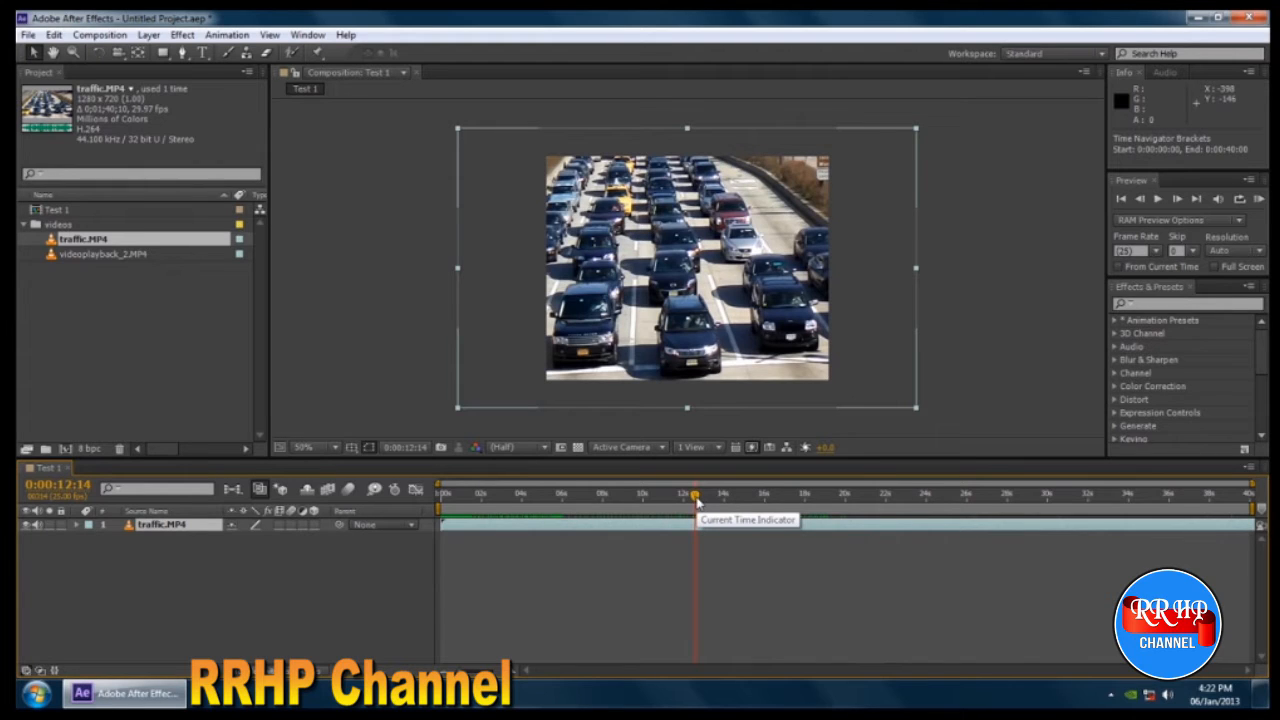
drag(697, 502, 683, 500)
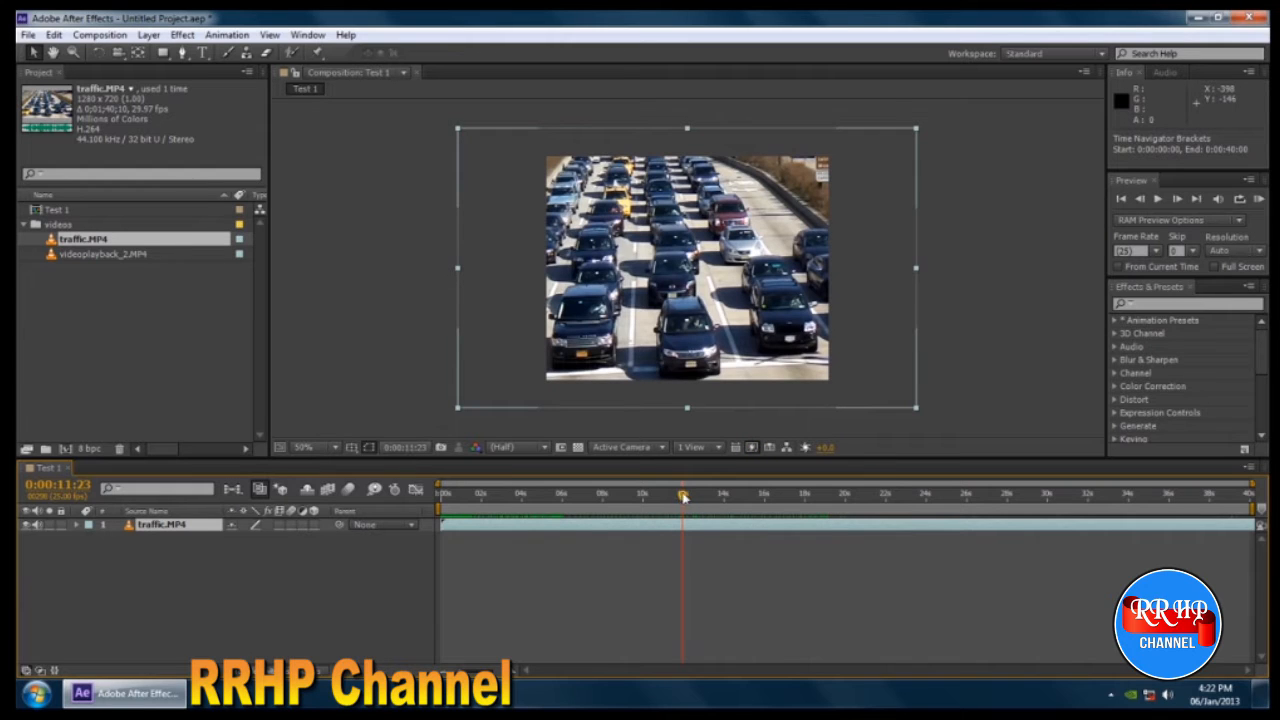
drag(682, 497, 772, 500)
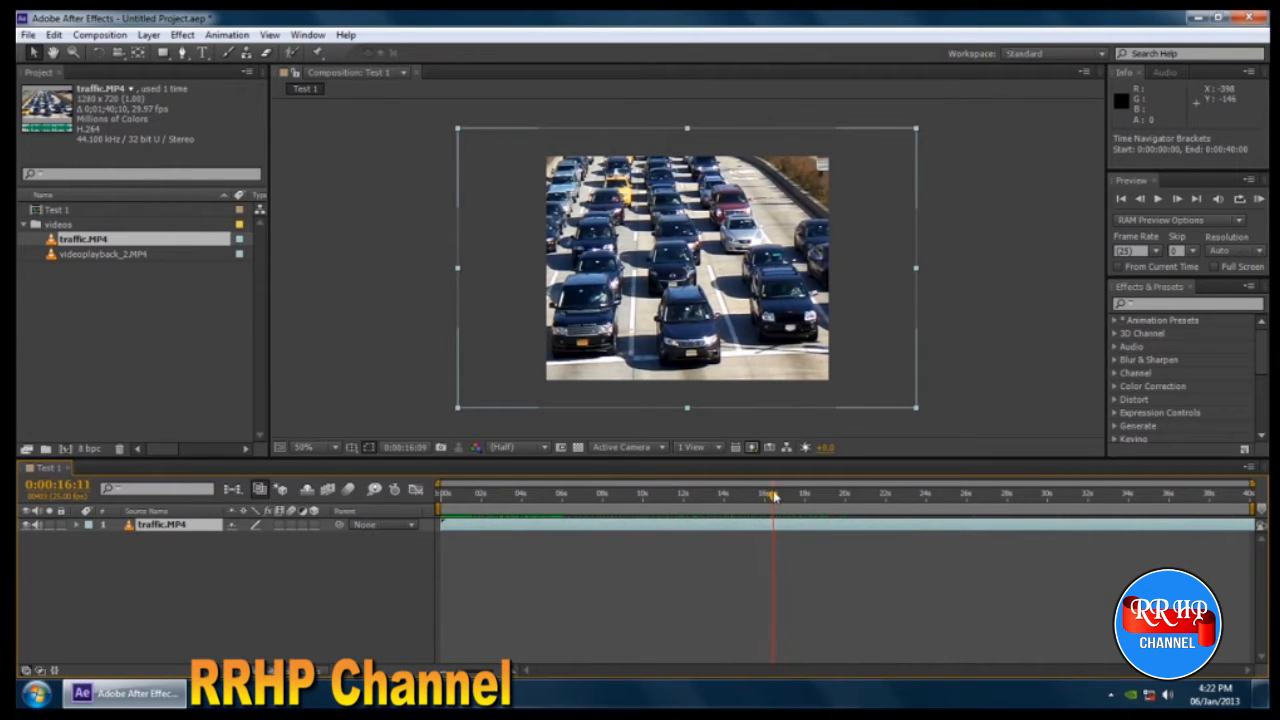
drag(772, 497, 876, 497)
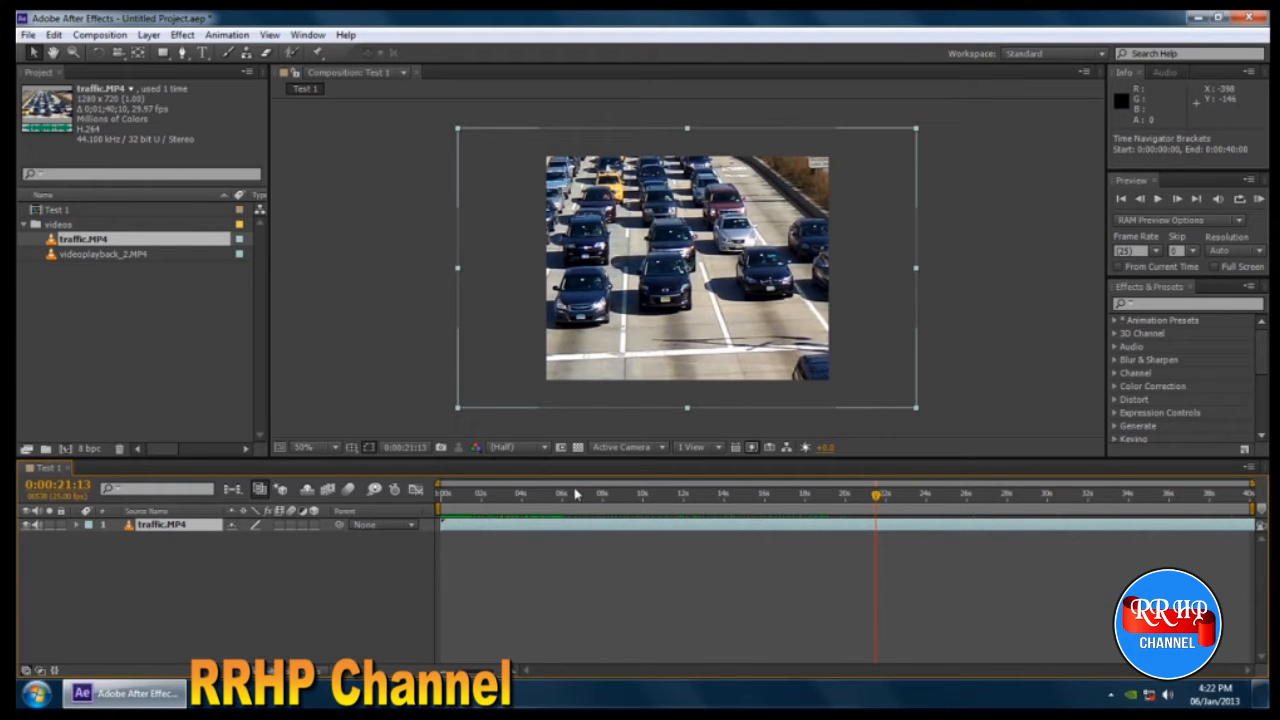
click(441, 495)
drag(441, 495, 1090, 508)
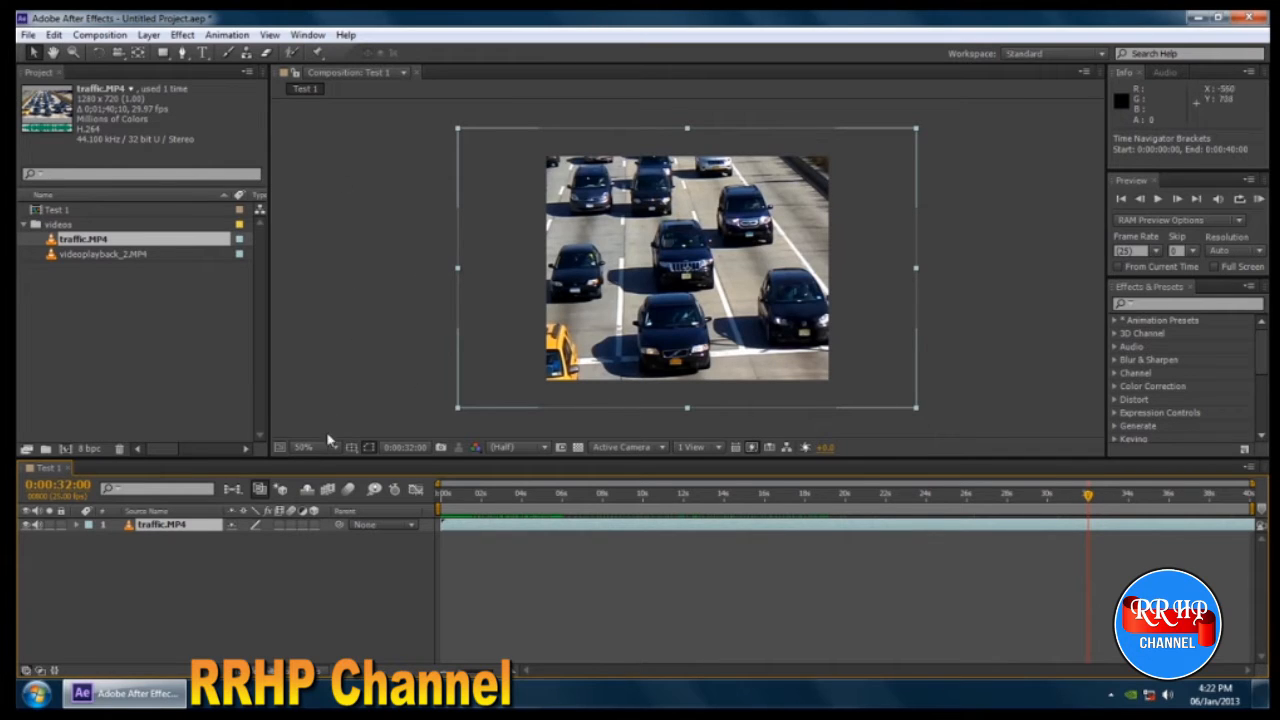
- Move the current time to exactly 0:00:36:00 with the Go to Time command
click(407, 448)
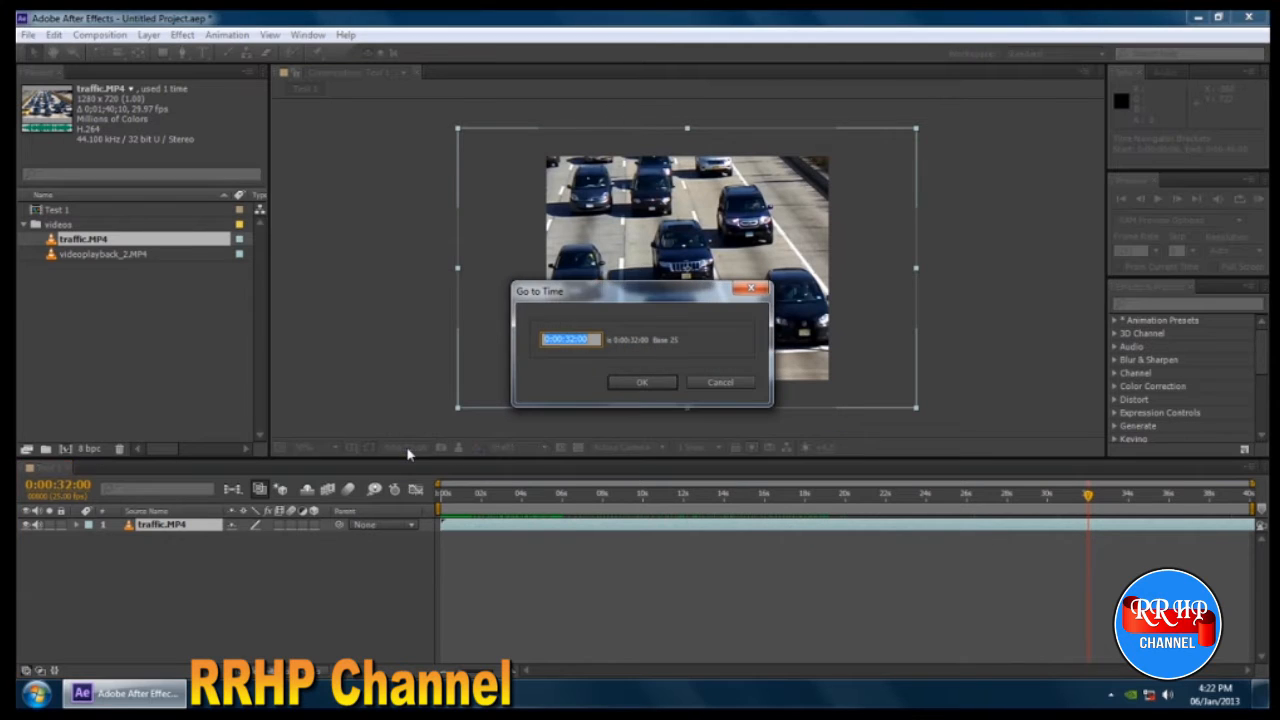
click(573, 338)
click(642, 382)
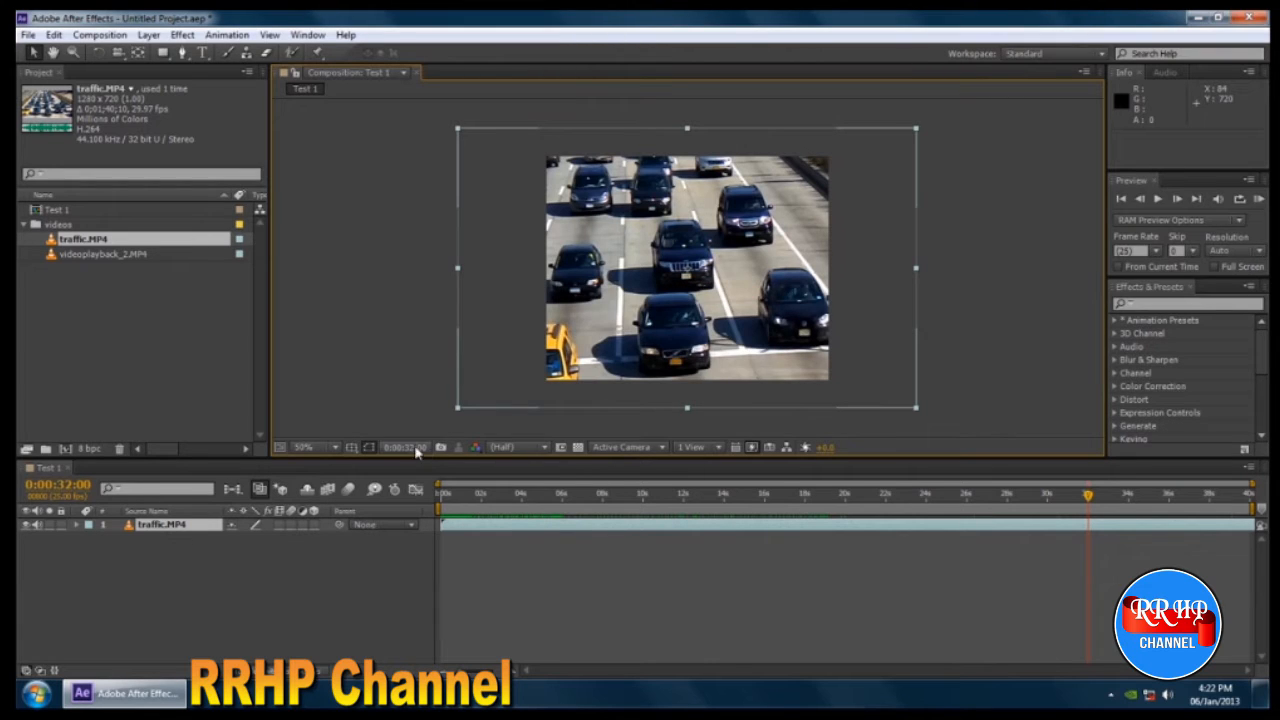
click(414, 447)
click(571, 340)
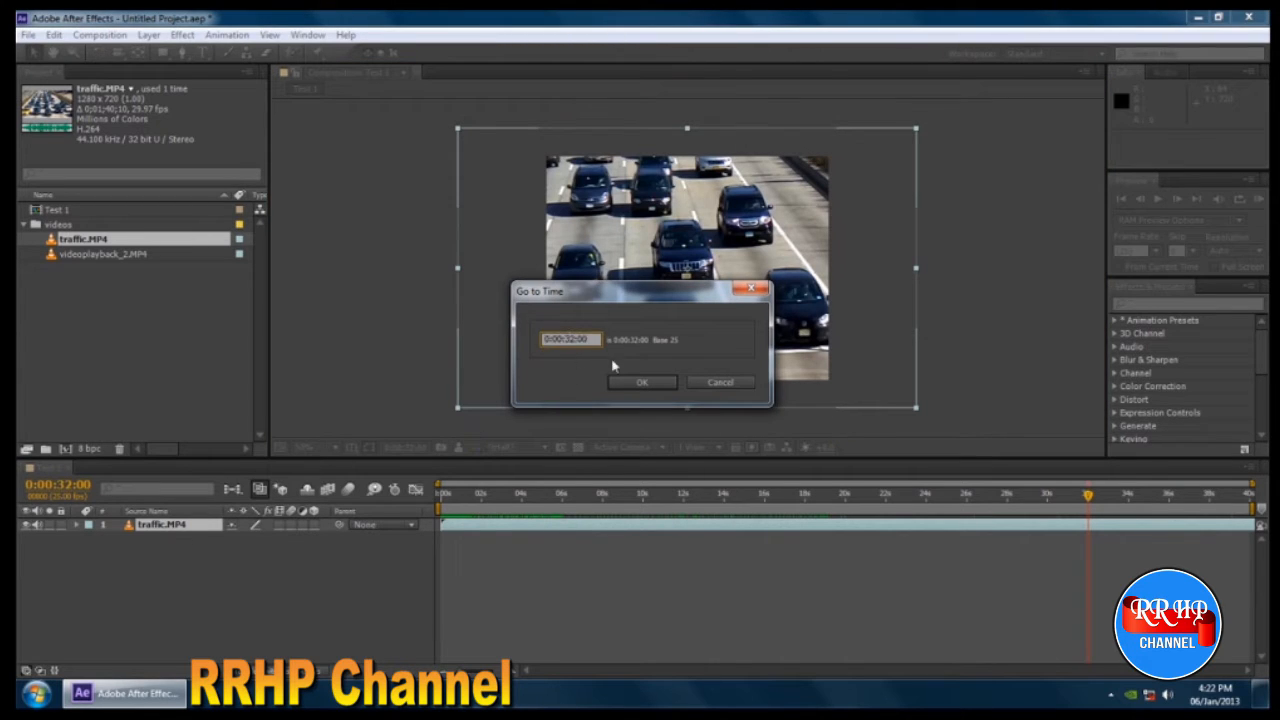
text(6)
key(Return)
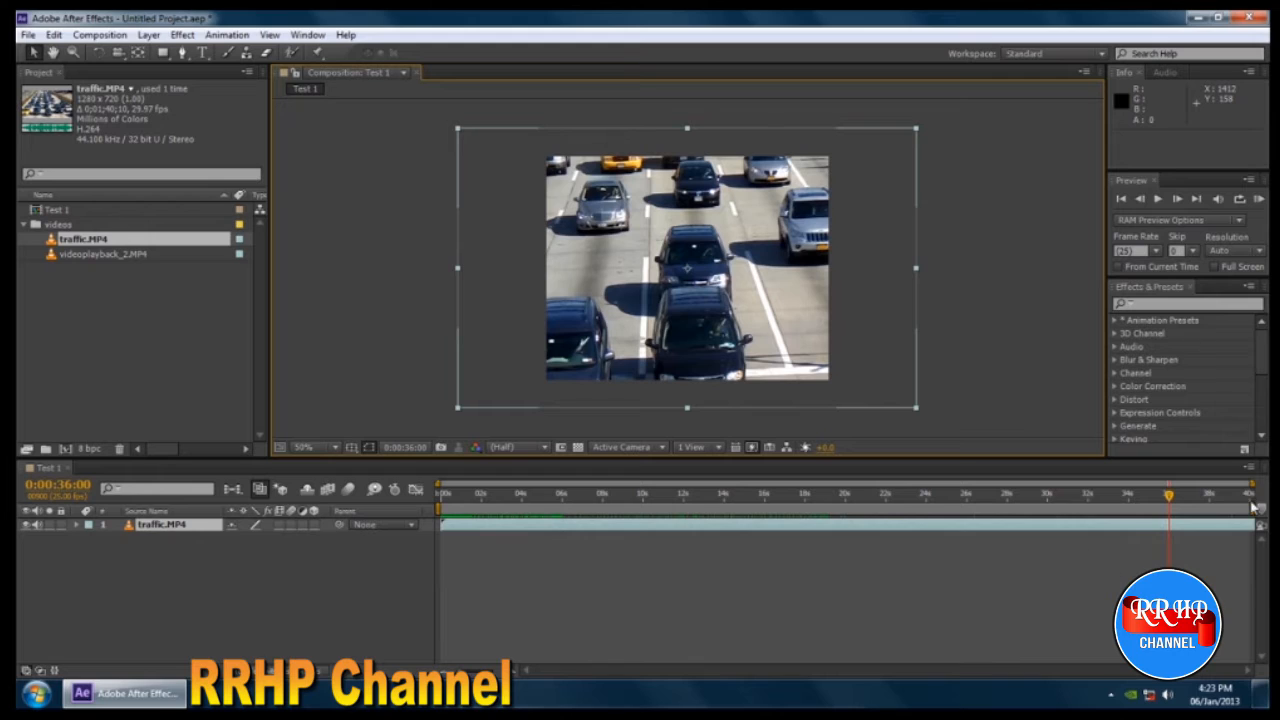
- Deselect the traffic.MP4 layer and bring the current time back to the start, at 0:00:00:02
click(273, 580)
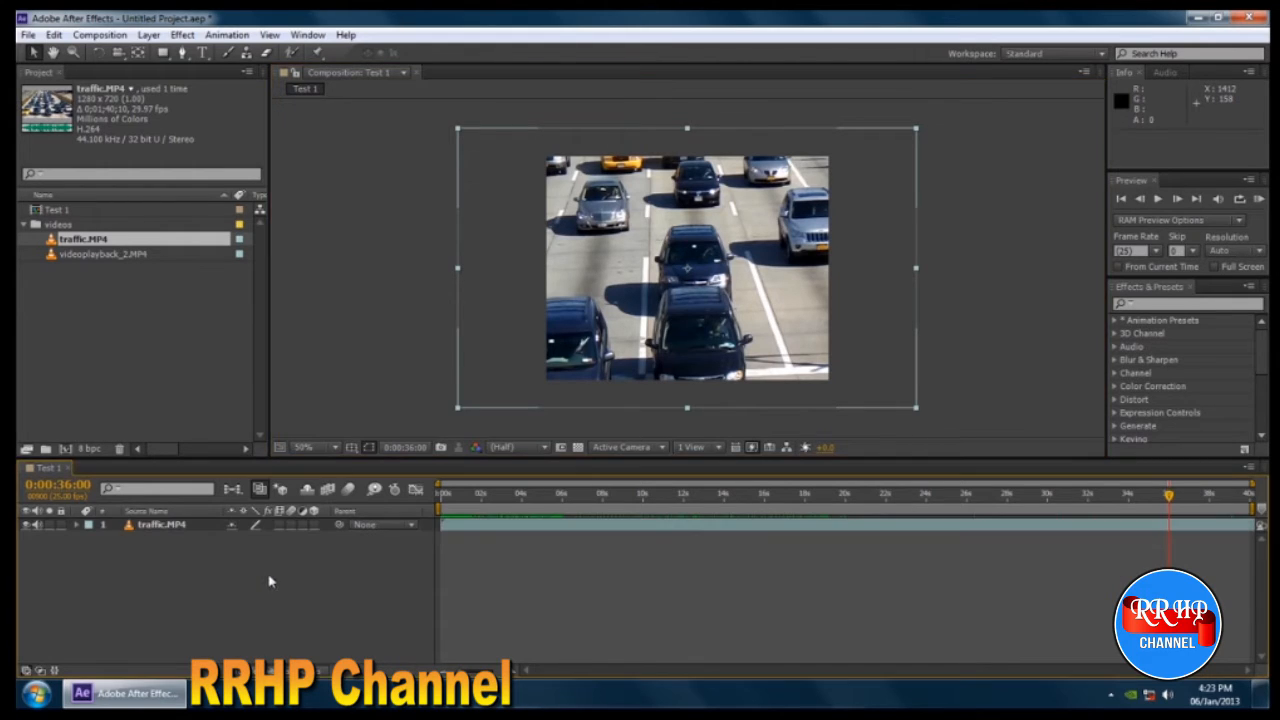
mouse_move(462, 496)
mouse_down()
mouse_move(598, 497)
mouse_move(443, 495)
mouse_up()
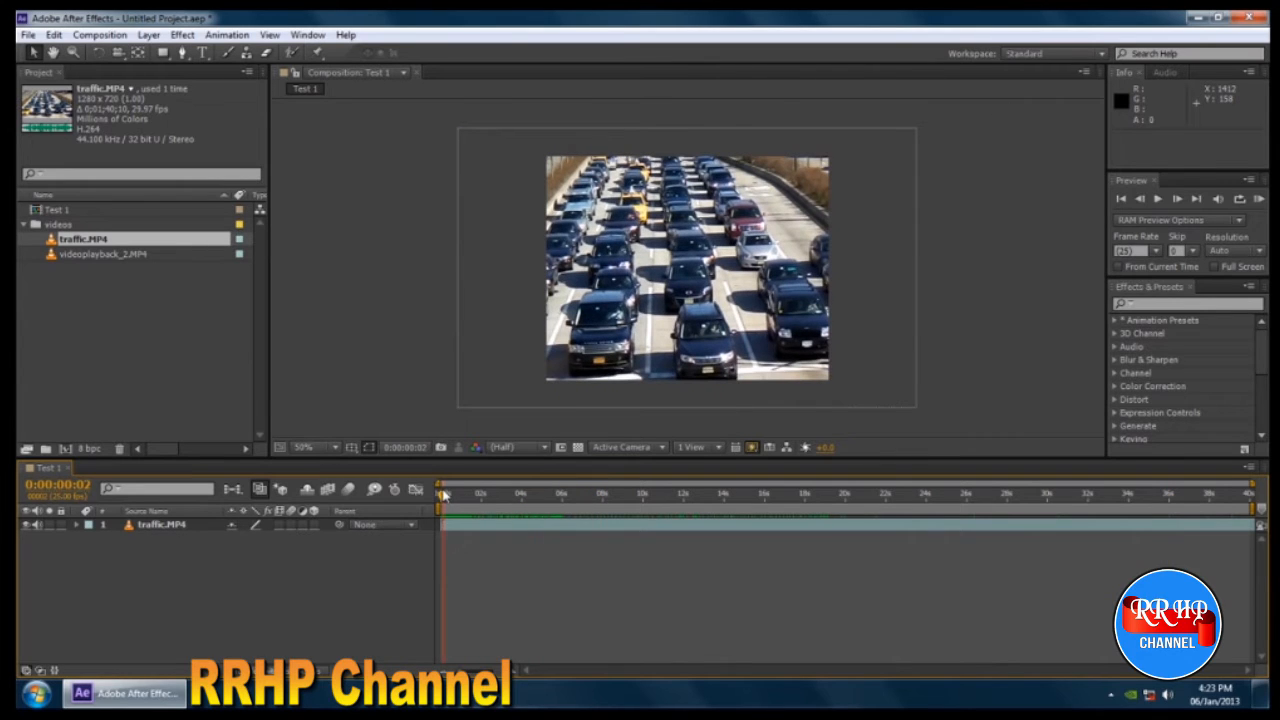
click(158, 532)
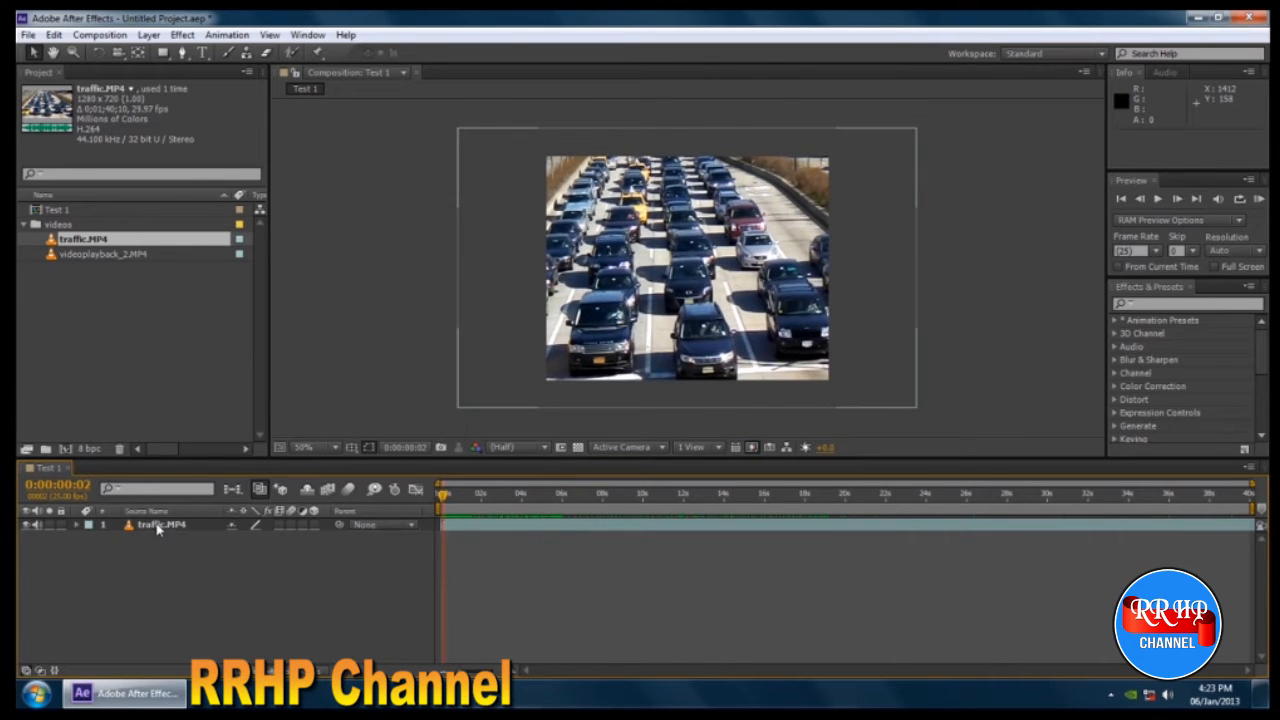
click(173, 577)
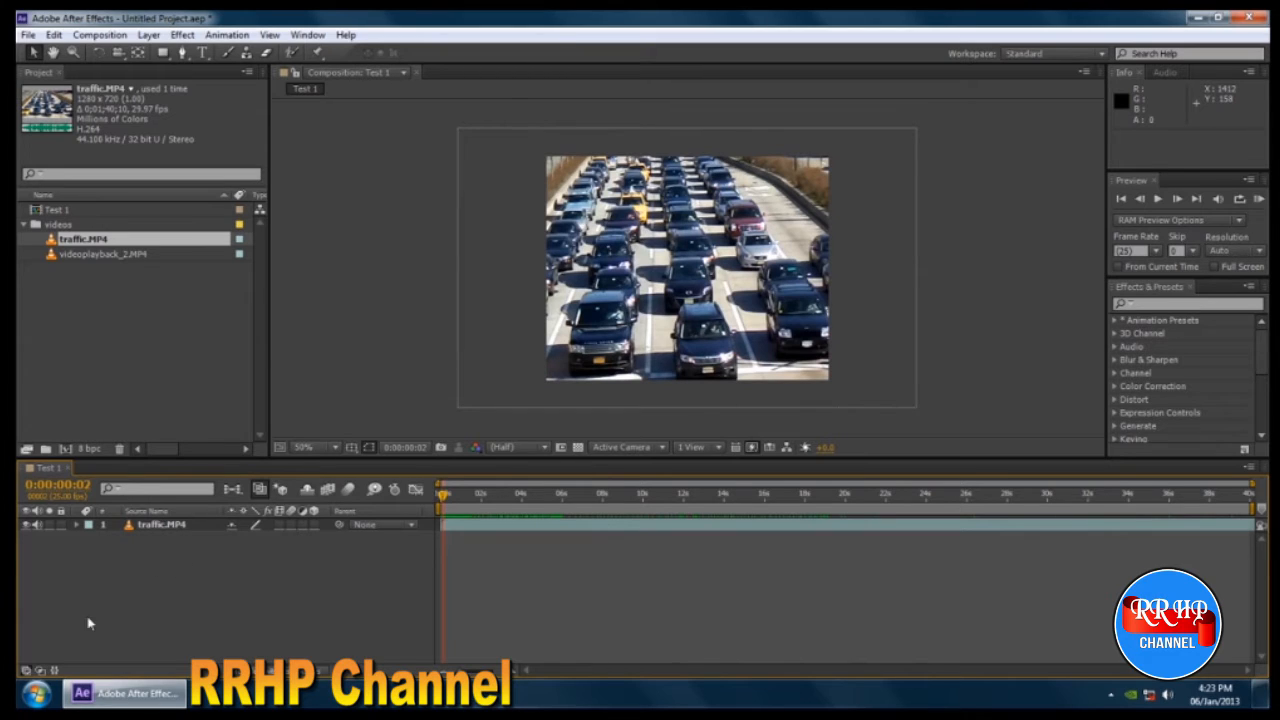
click(213, 535)
click(296, 535)
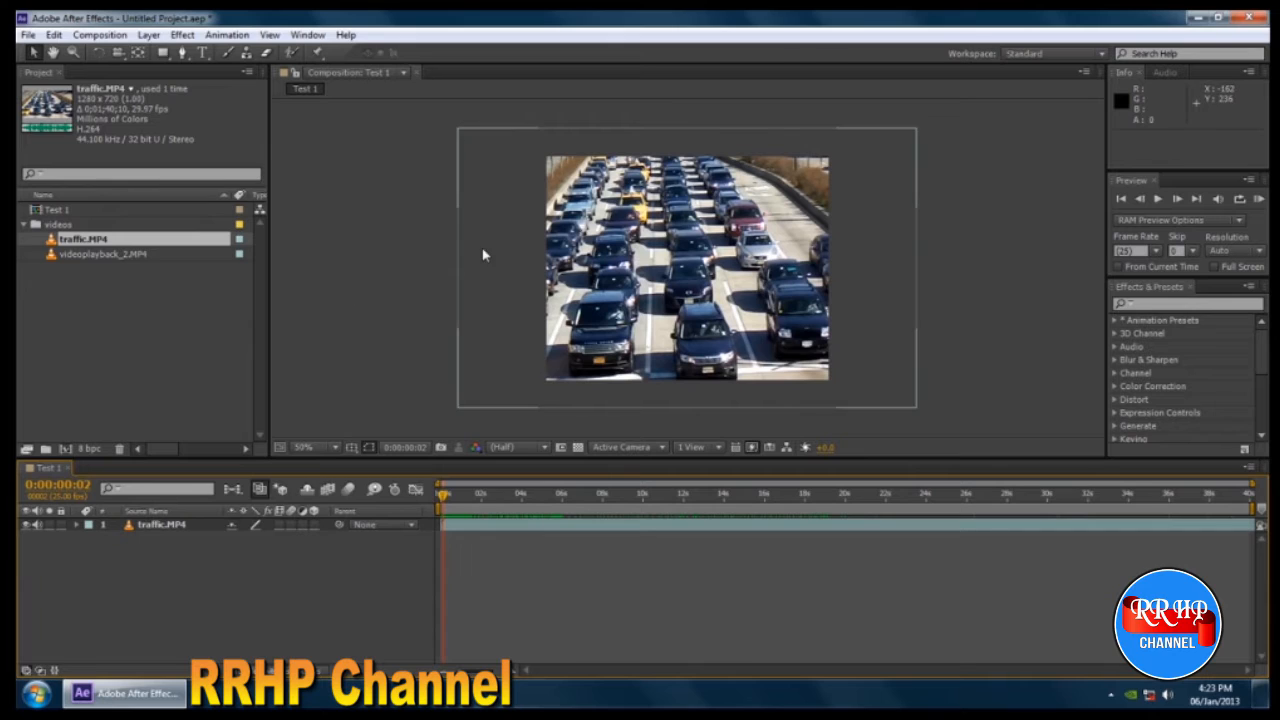
- Try the composition view at 100% and 400% magnification, and settle on Fit up to 100%
click(338, 449)
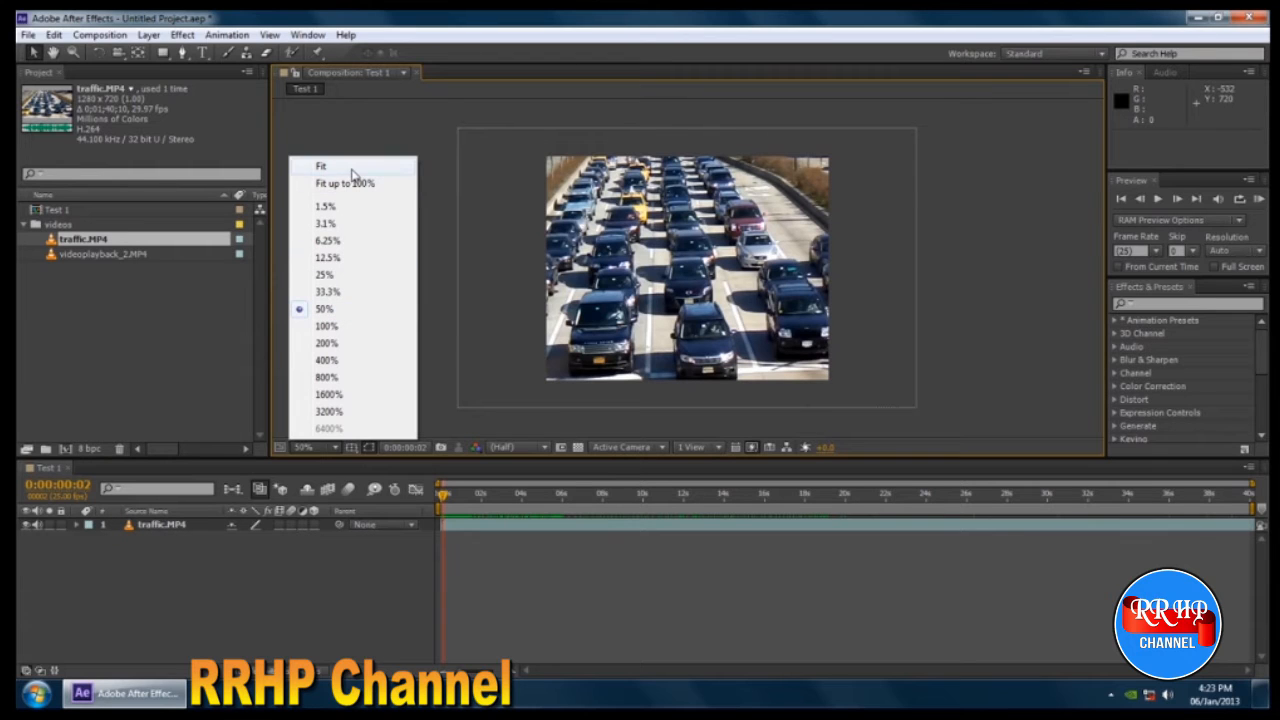
click(322, 328)
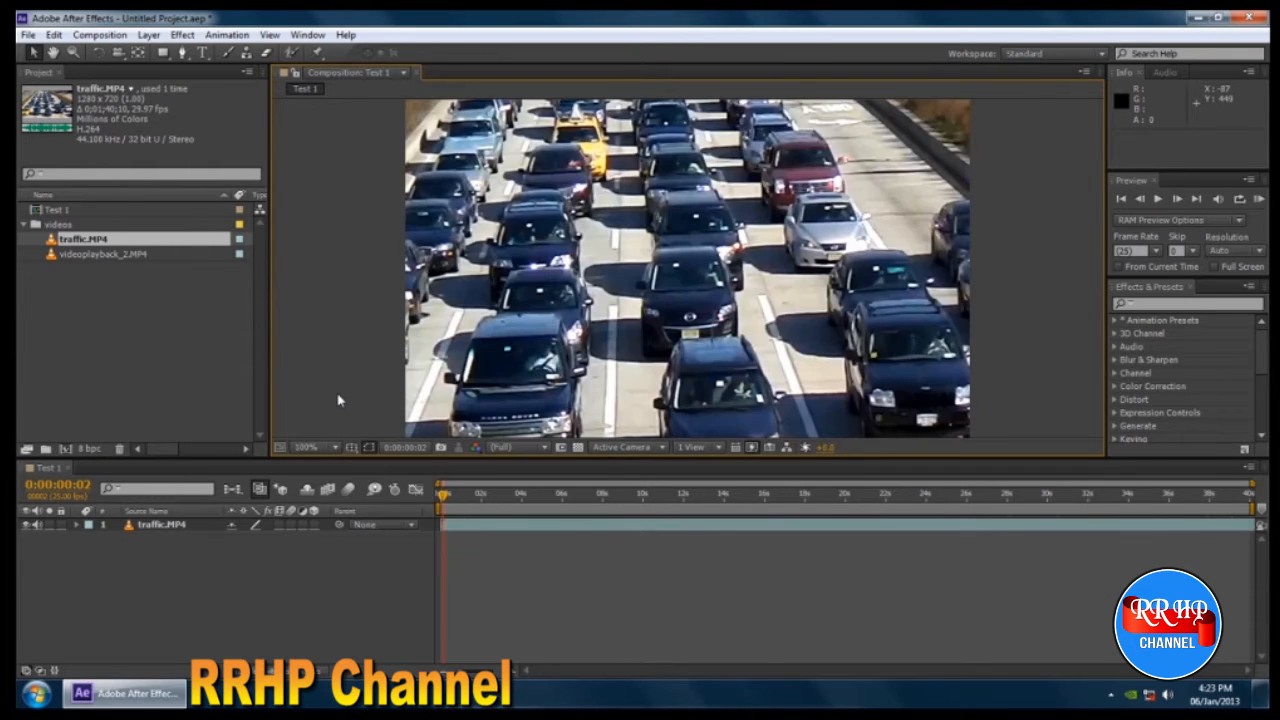
click(335, 448)
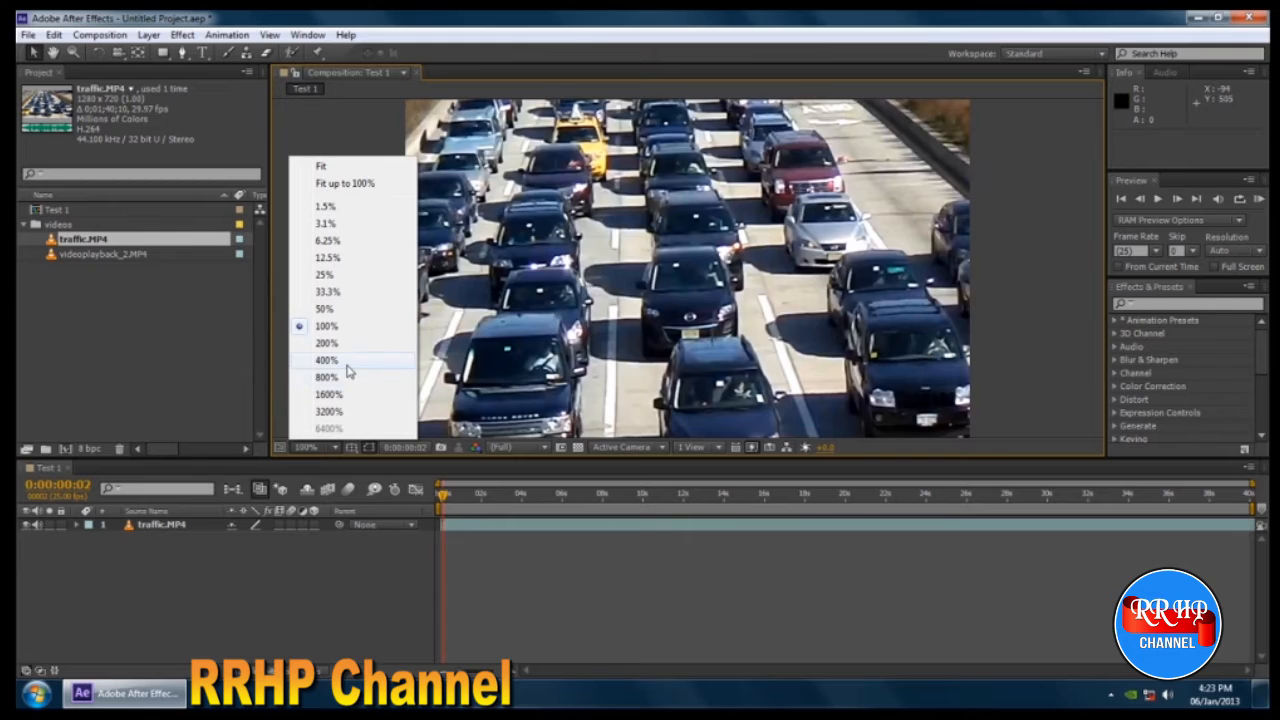
click(348, 366)
click(335, 448)
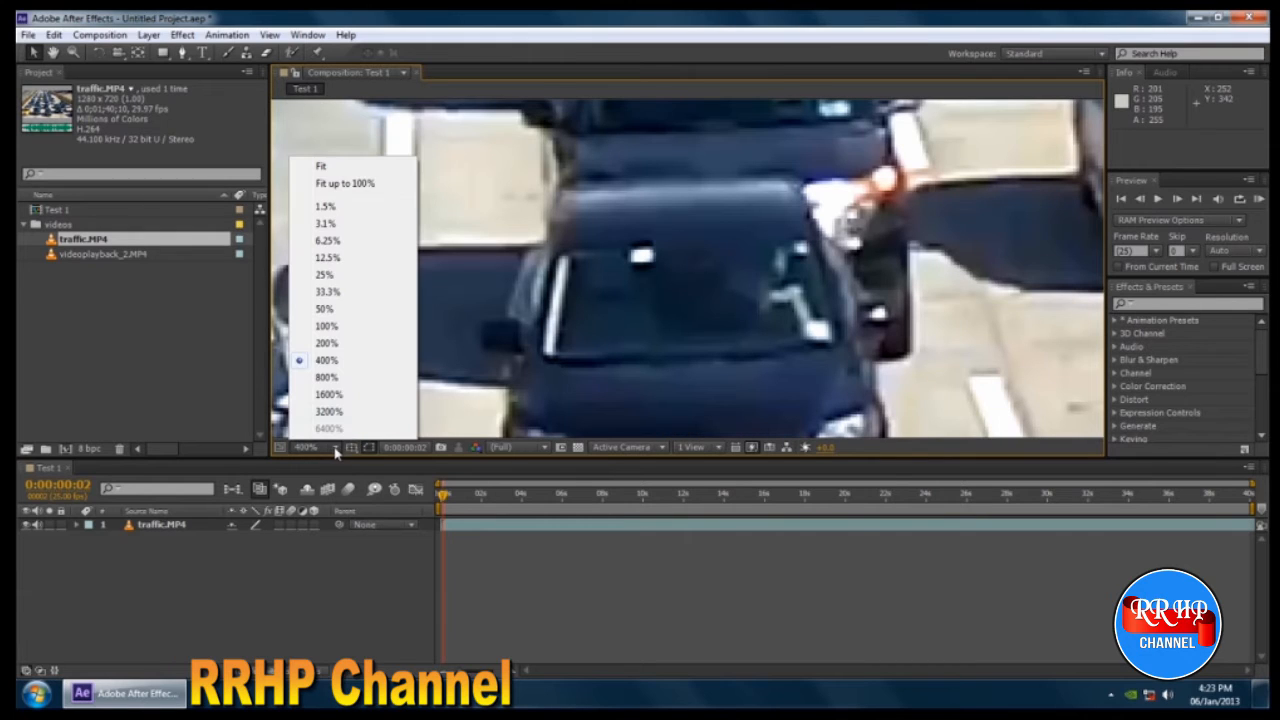
click(367, 186)
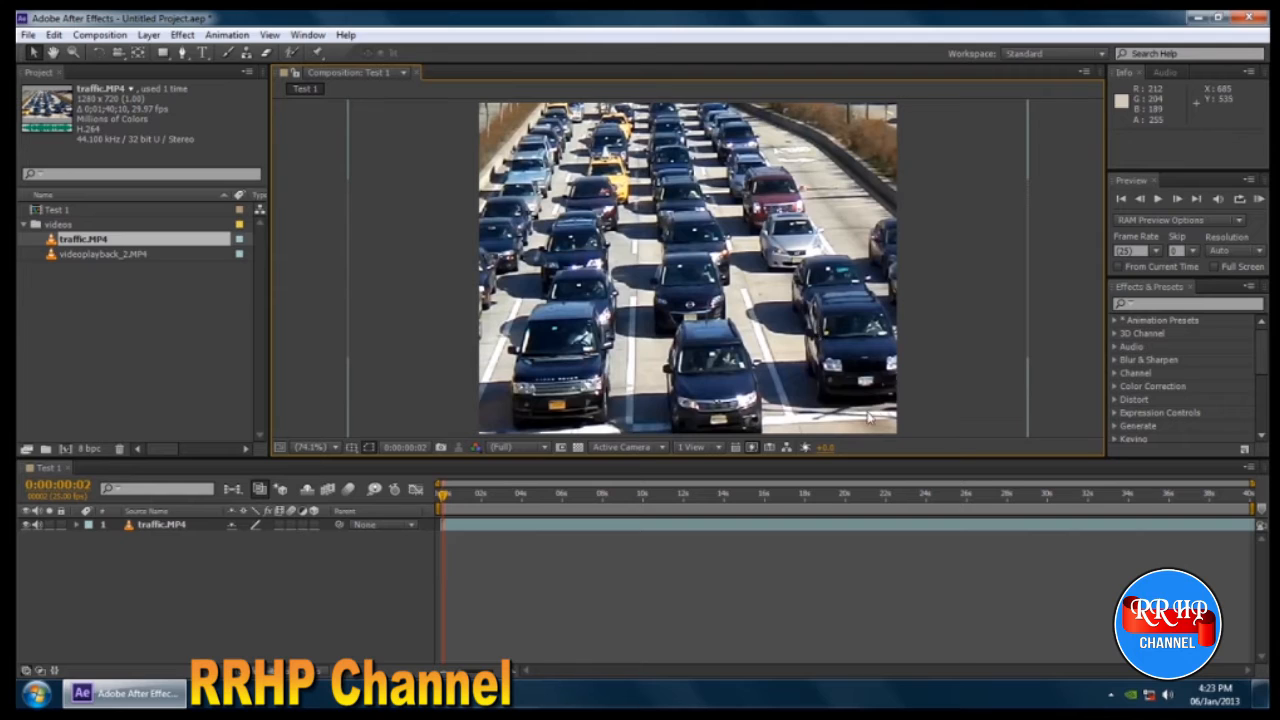
- Return the current time to 0:00:00:00 and lower the composition view's resolution through Half and Third to Quarter
click(543, 448)
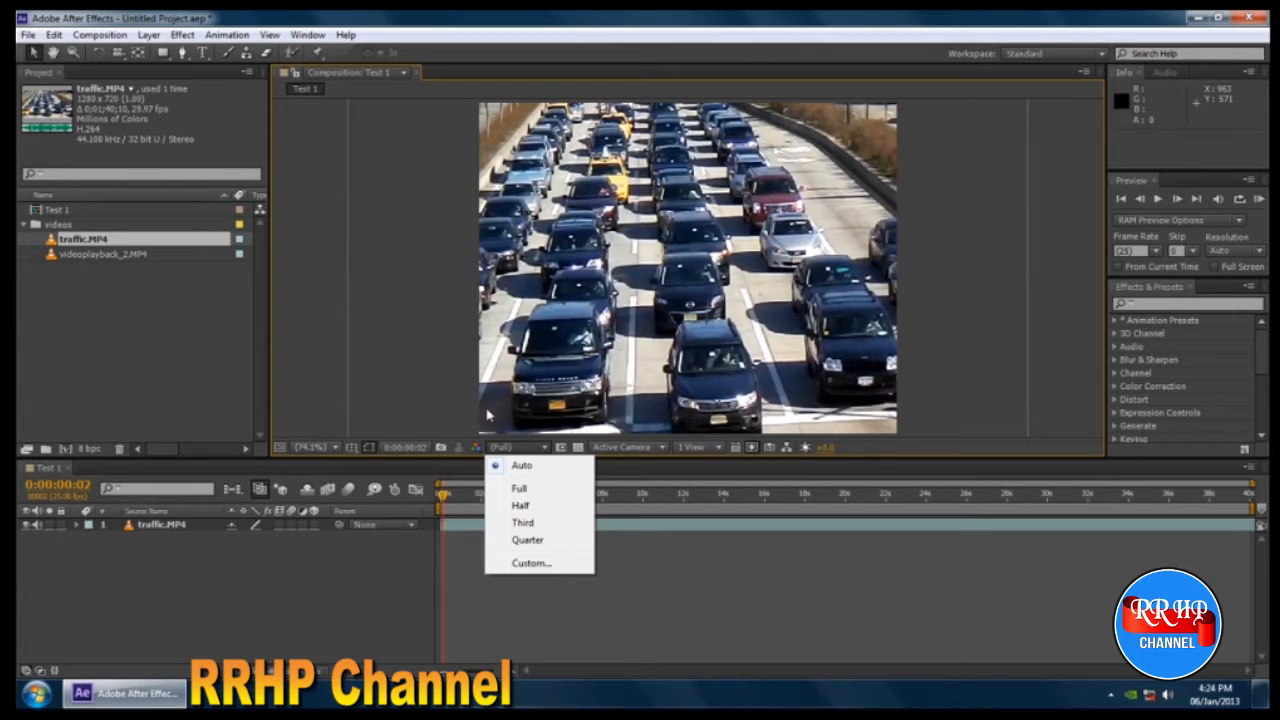
mouse_move(446, 500)
mouse_down()
mouse_move(480, 500)
mouse_move(440, 507)
mouse_up()
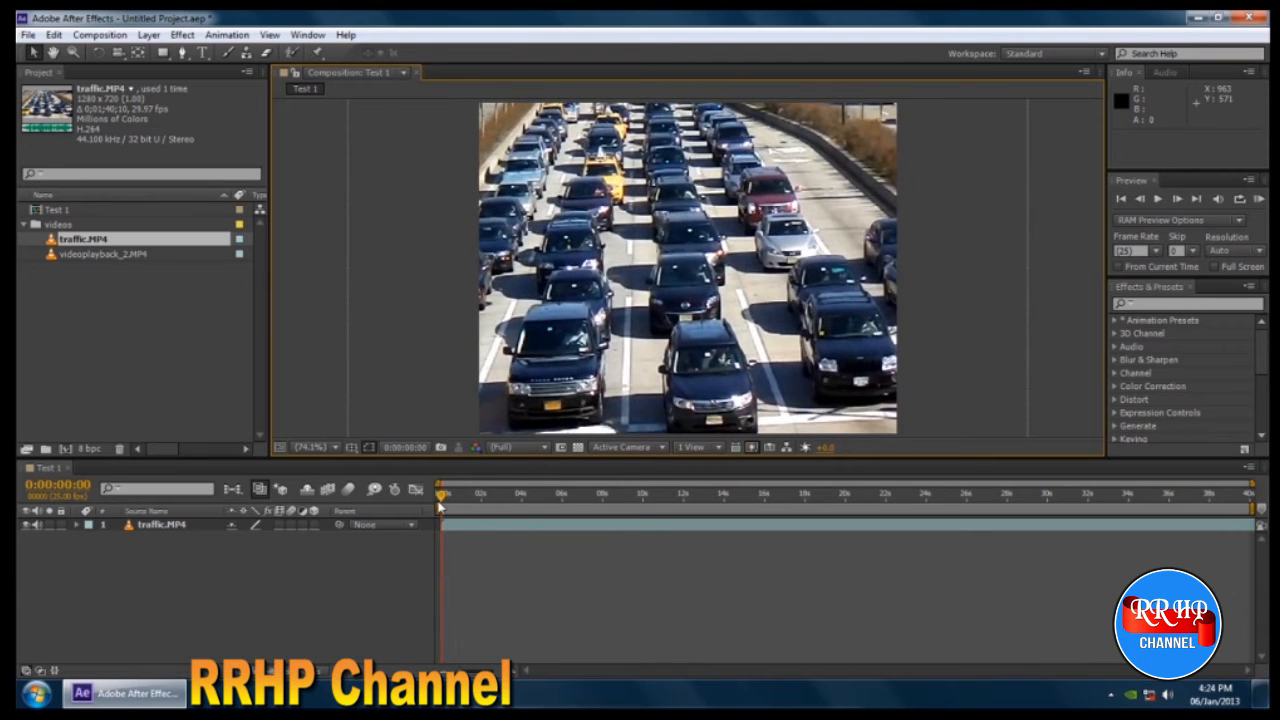
click(549, 453)
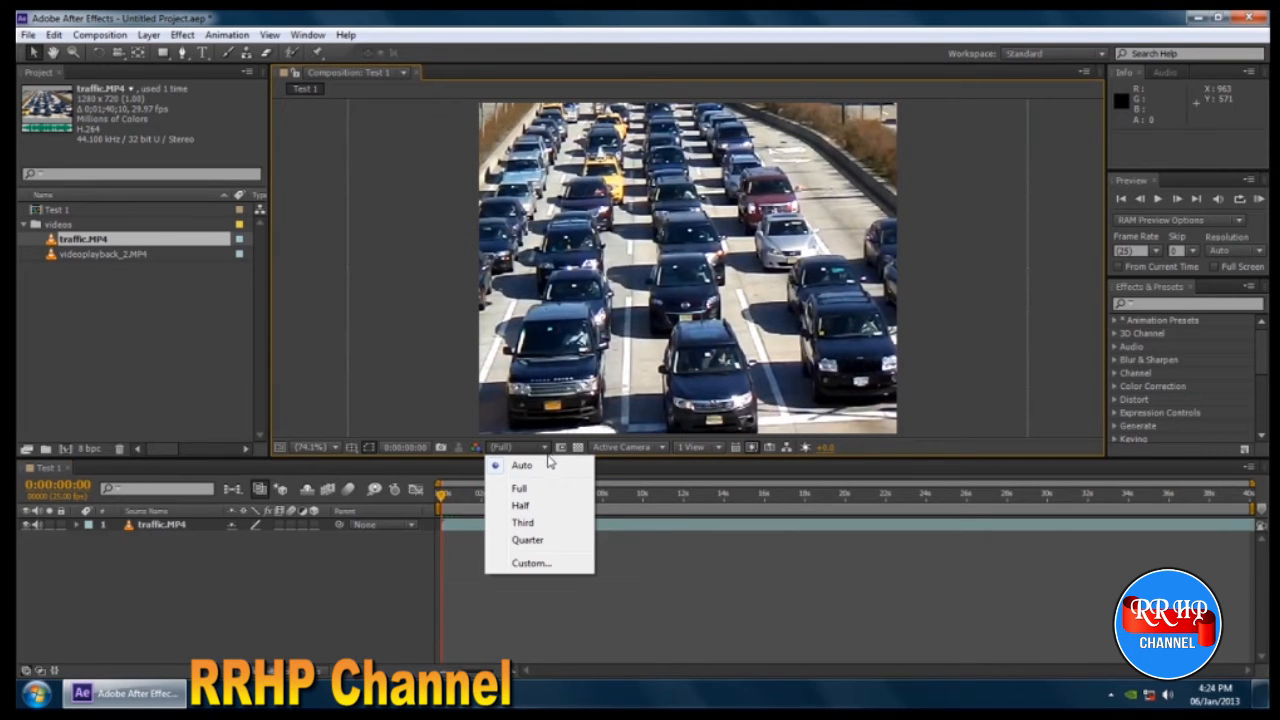
click(524, 507)
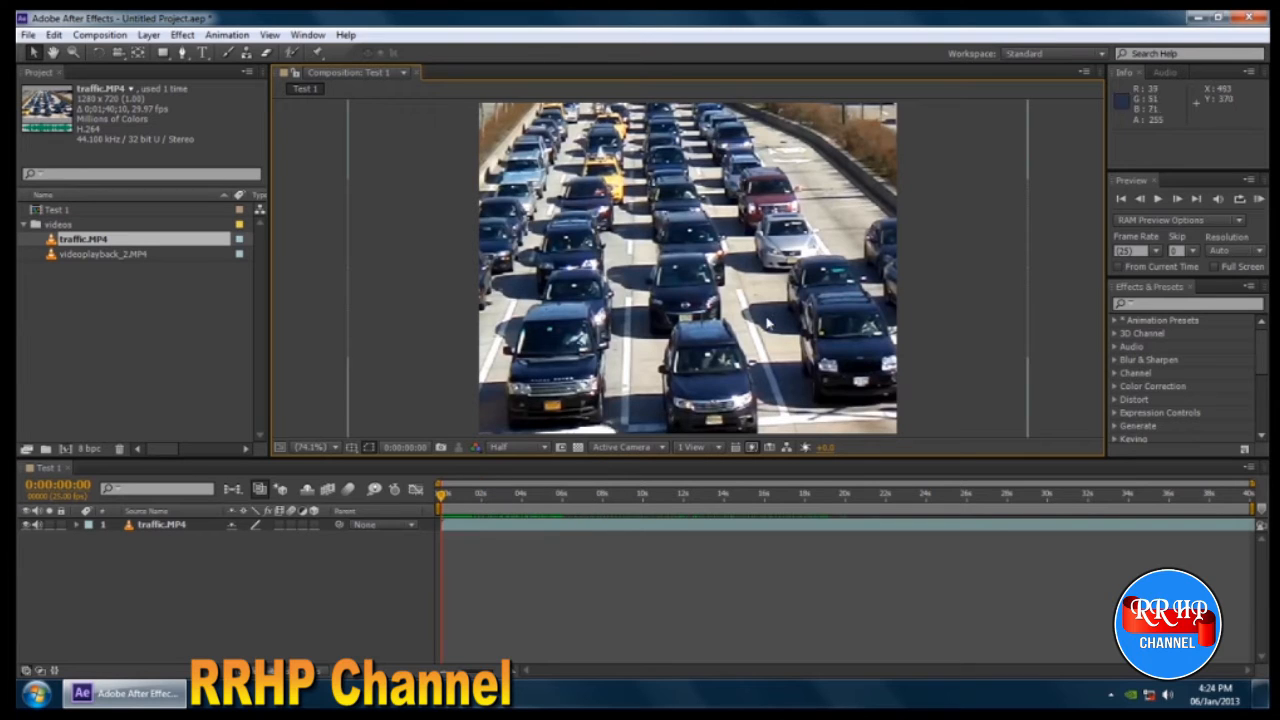
click(546, 449)
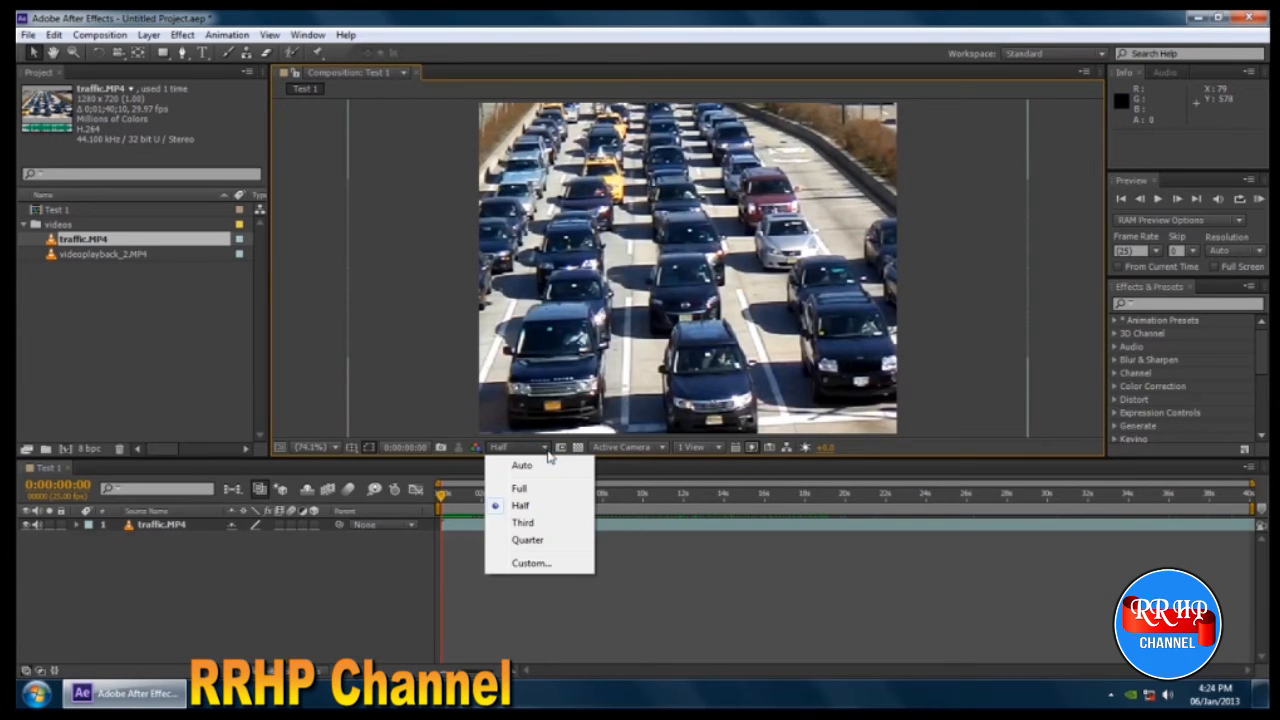
click(523, 522)
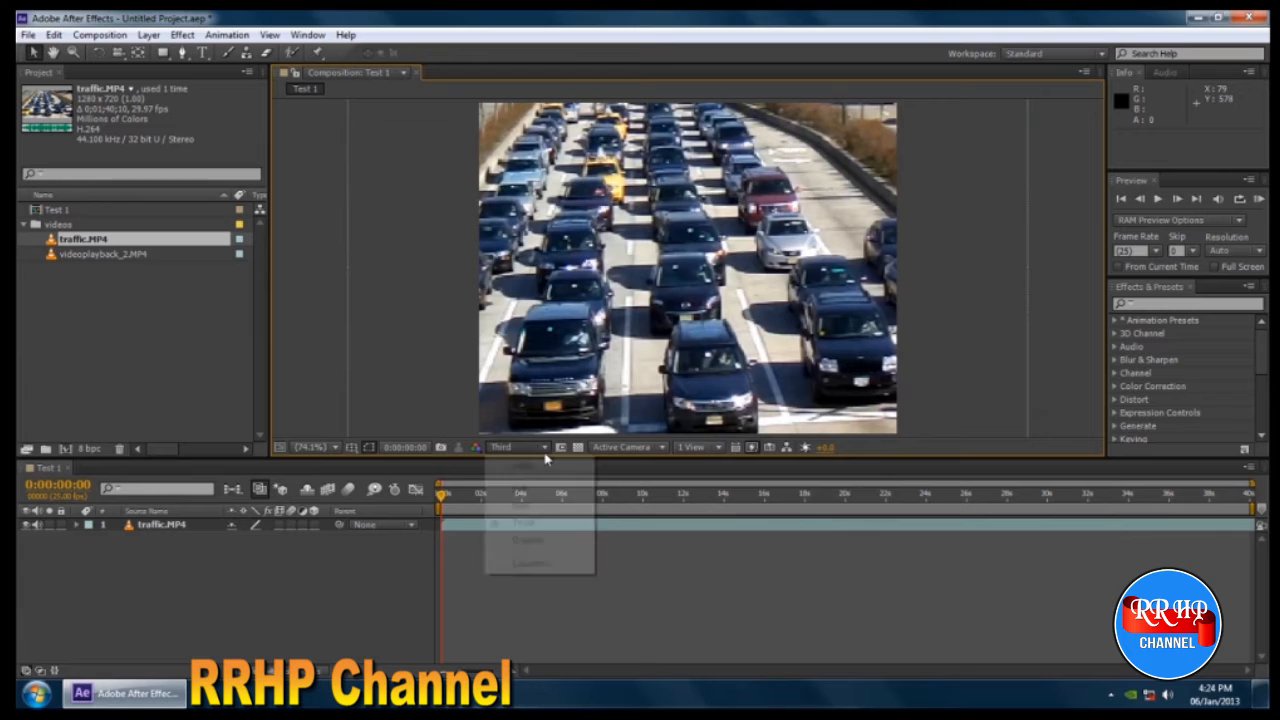
click(546, 449)
click(530, 538)
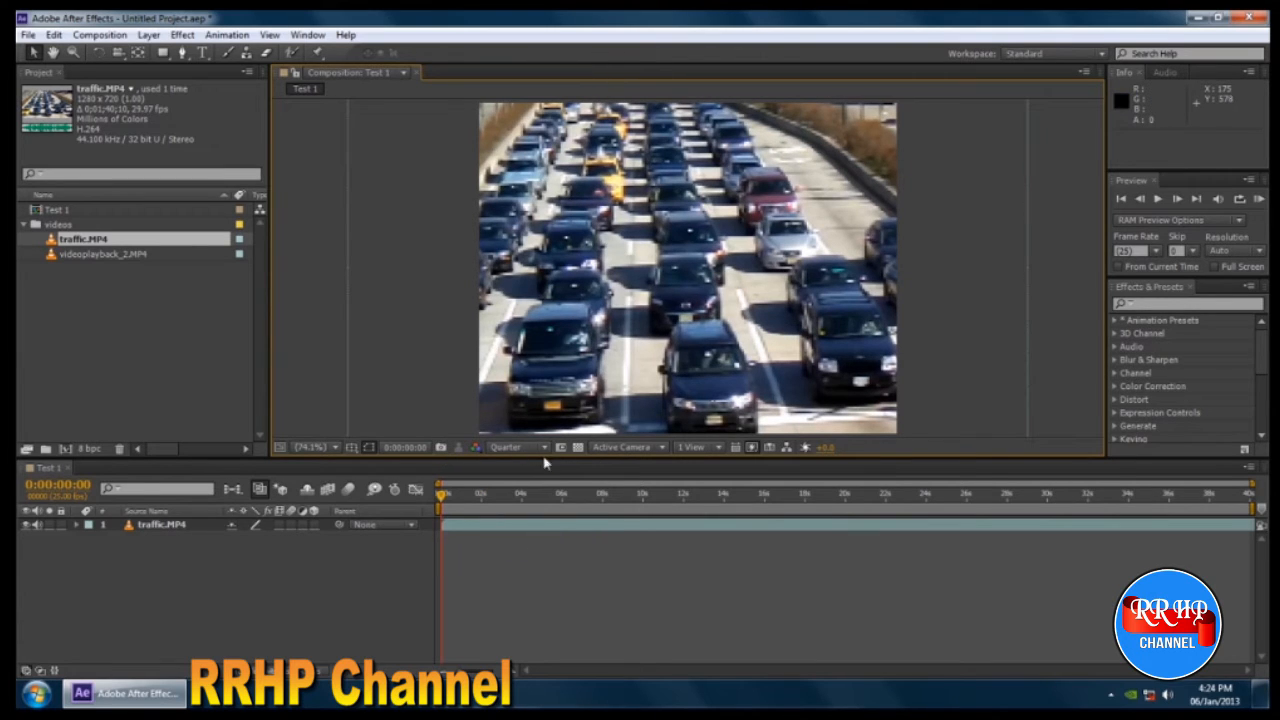
- Preview the clip up to 0:00:04:09 at Quarter resolution, return to the start and set the resolution to Full
drag(443, 495, 529, 501)
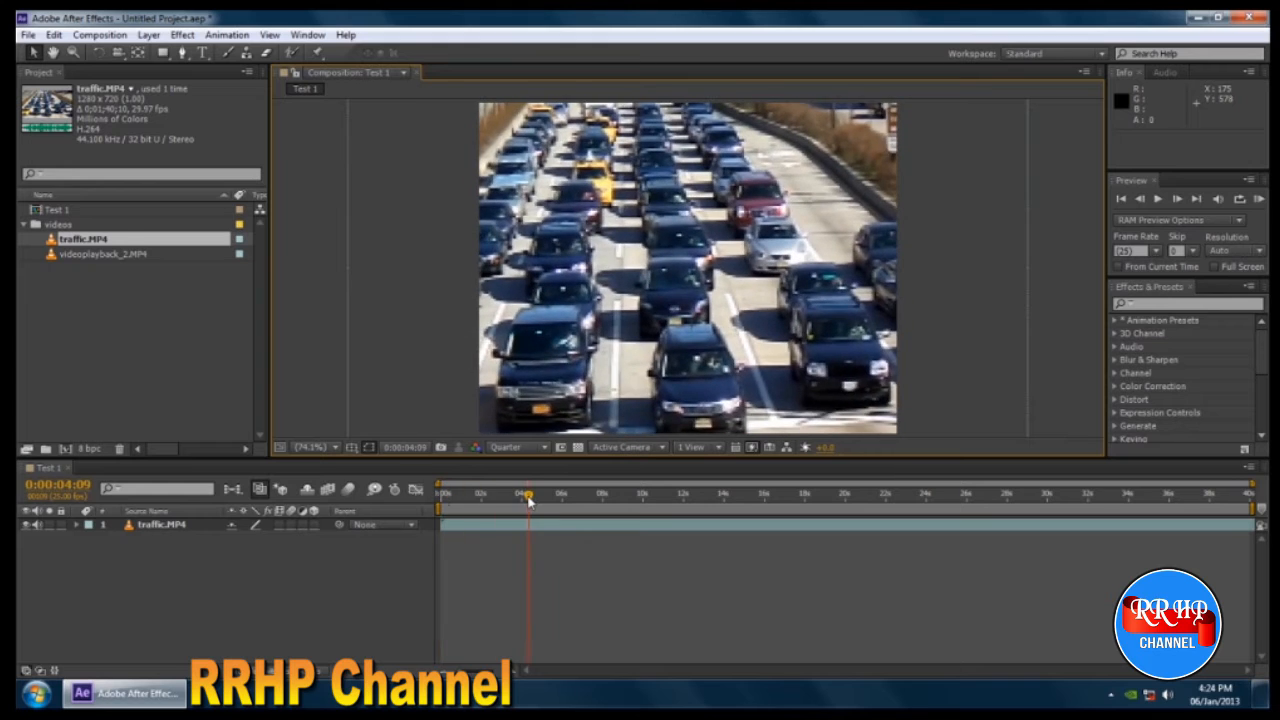
key(Home)
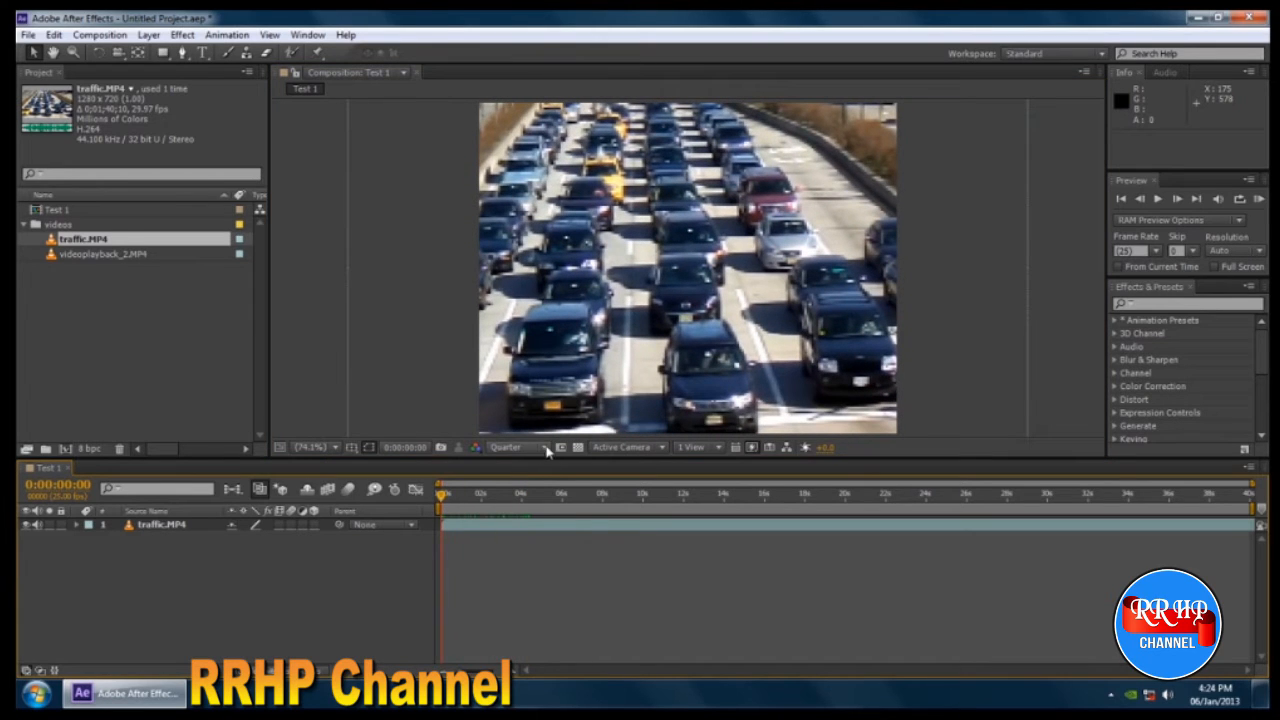
click(545, 448)
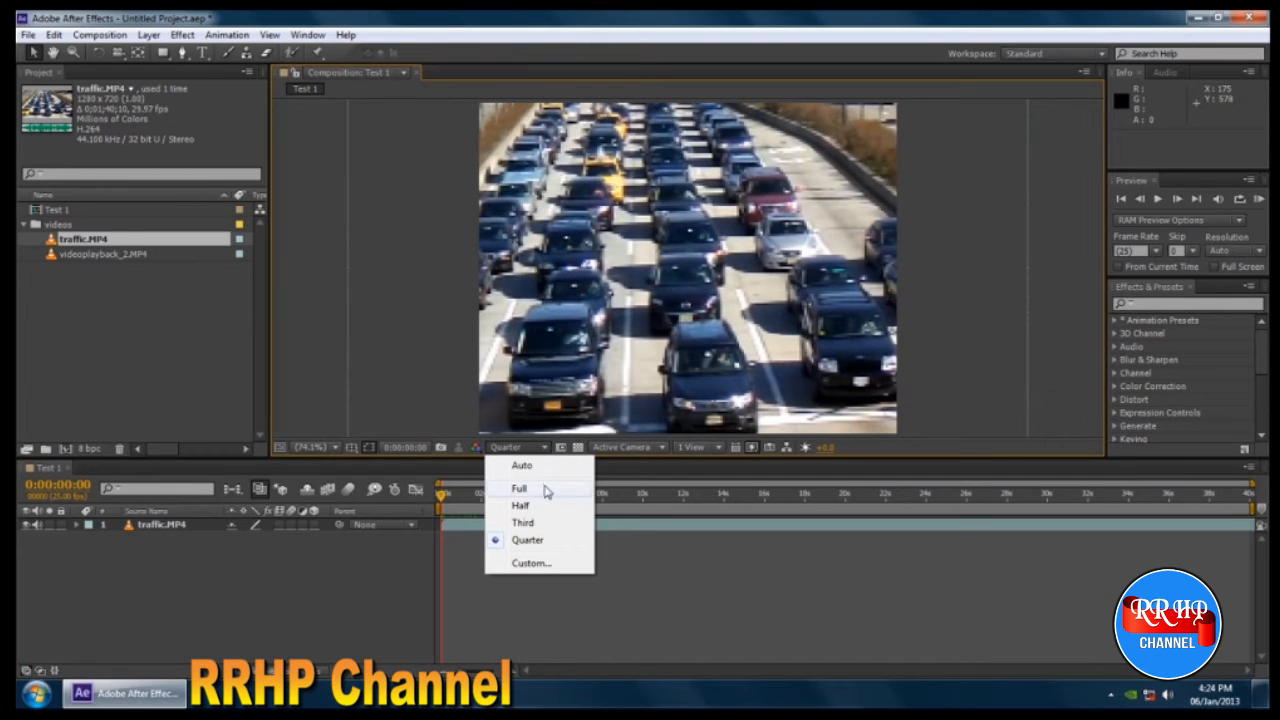
click(546, 489)
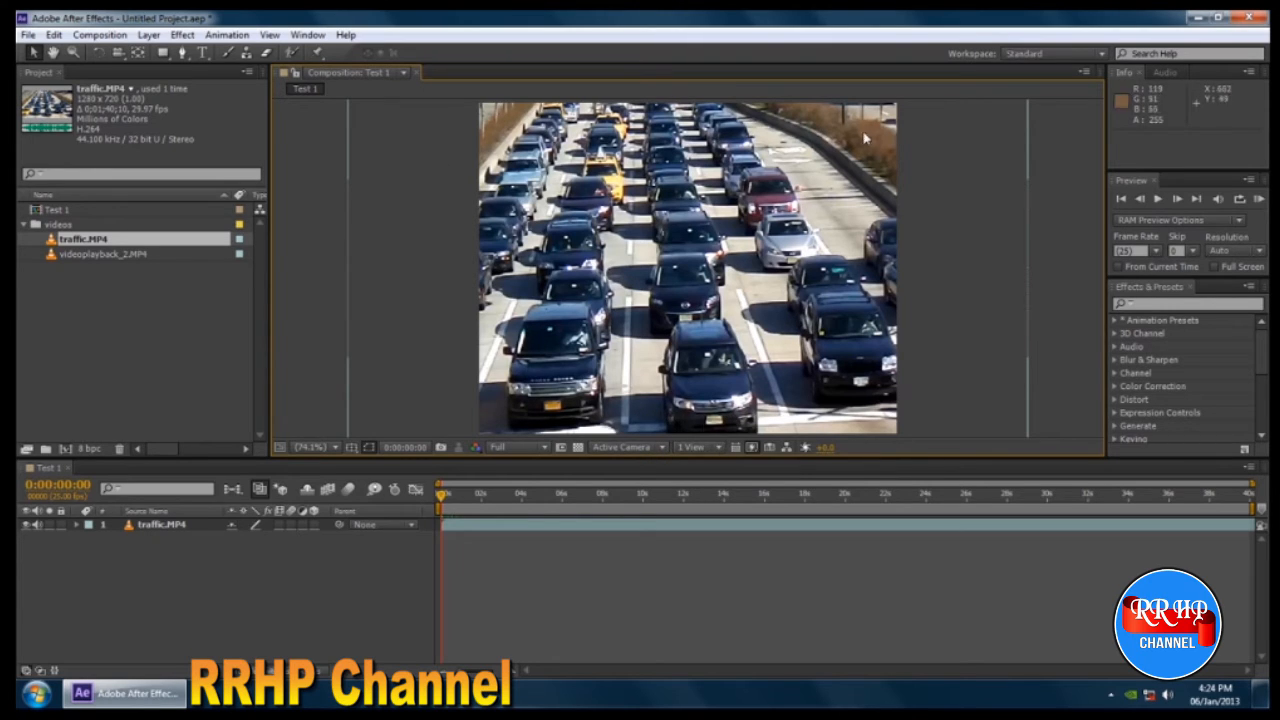
- Try the 2 Views - Horizontal, 2 Views - Vertical and 4 Views - Top layouts, and return to 1 View
click(722, 449)
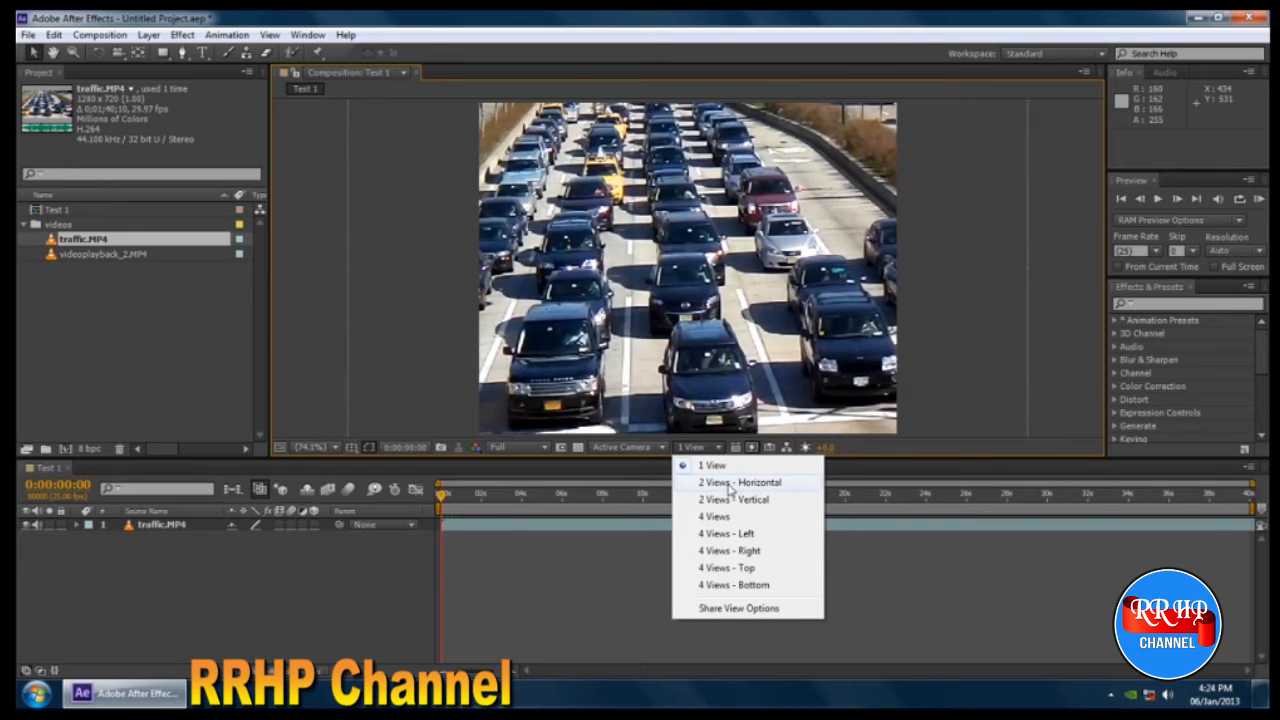
click(742, 485)
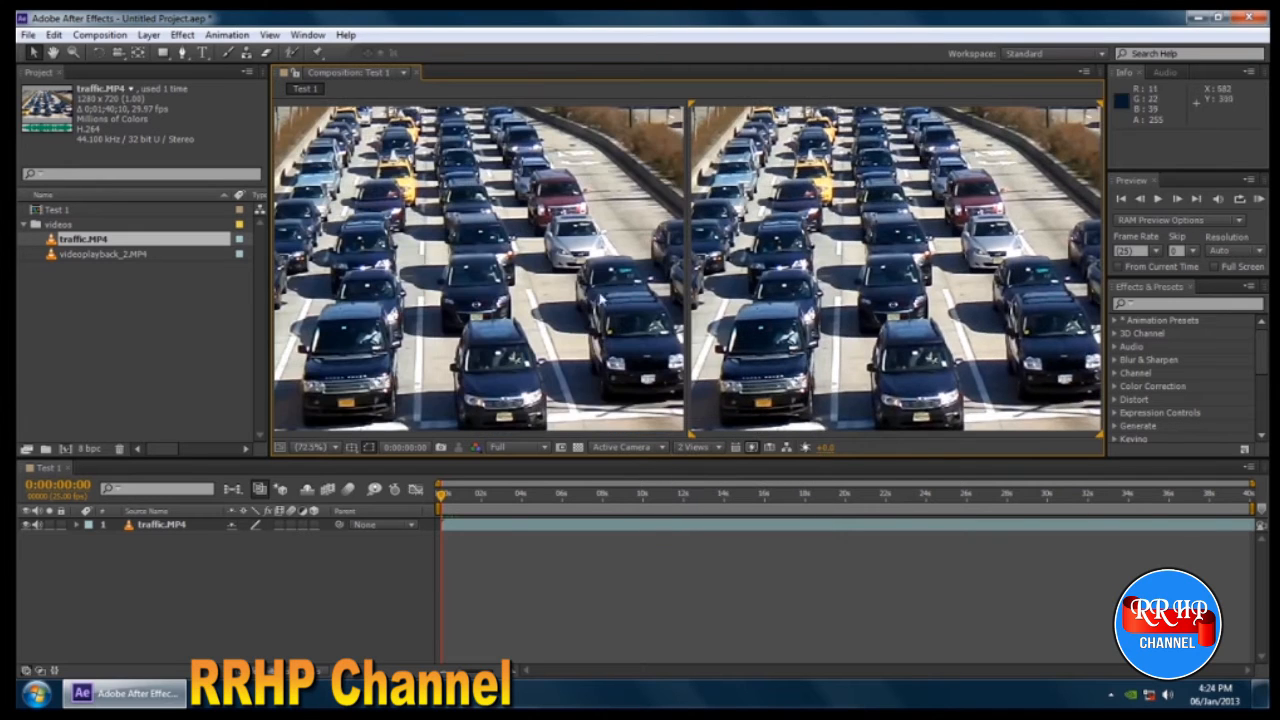
click(722, 449)
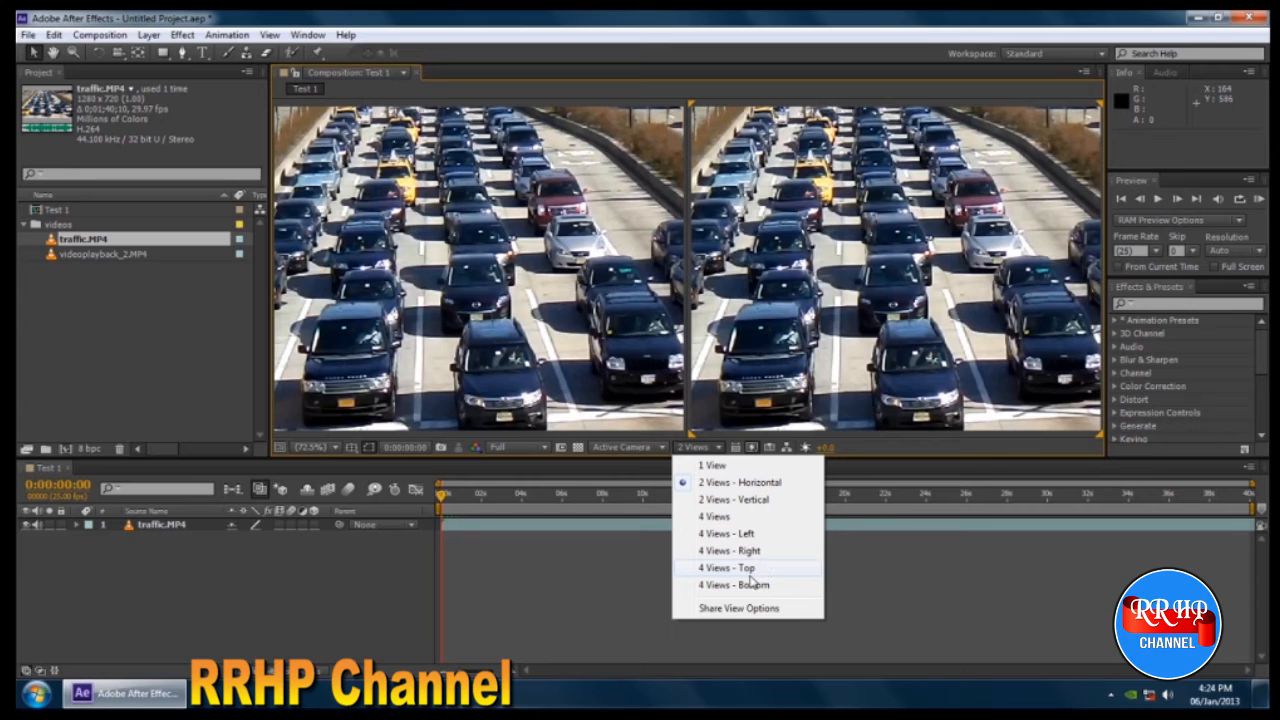
click(738, 499)
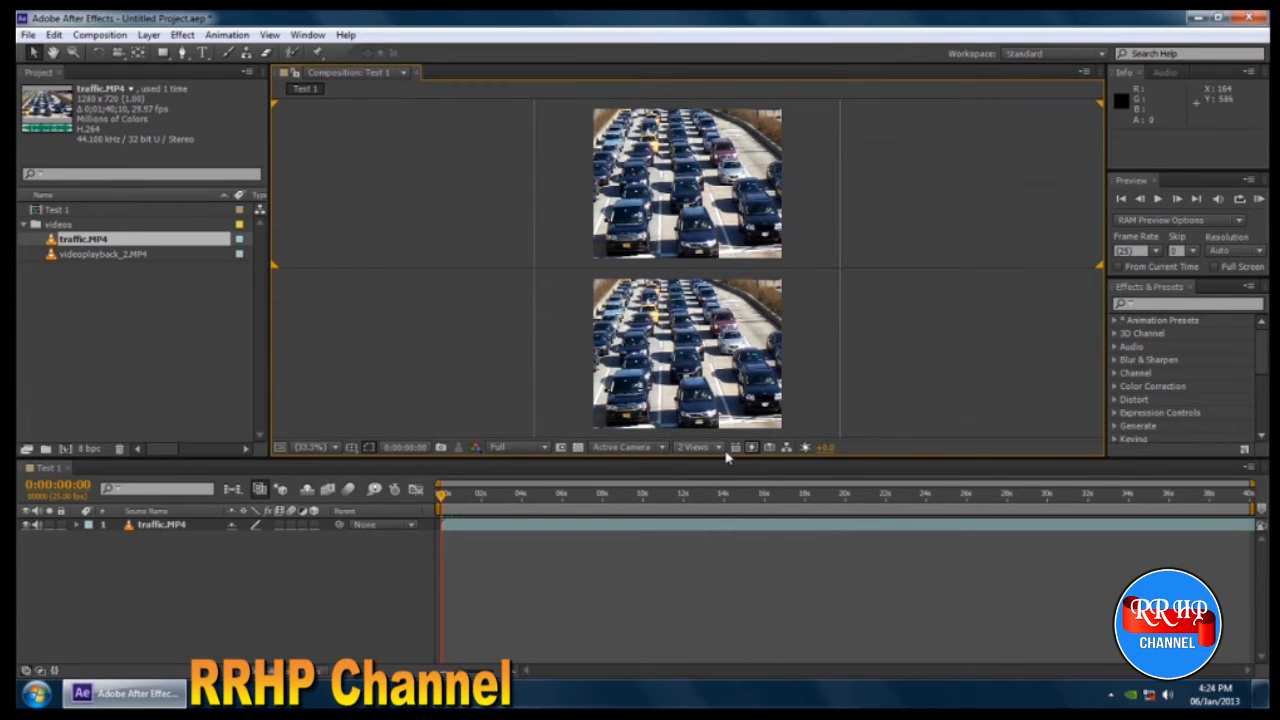
click(722, 449)
click(756, 570)
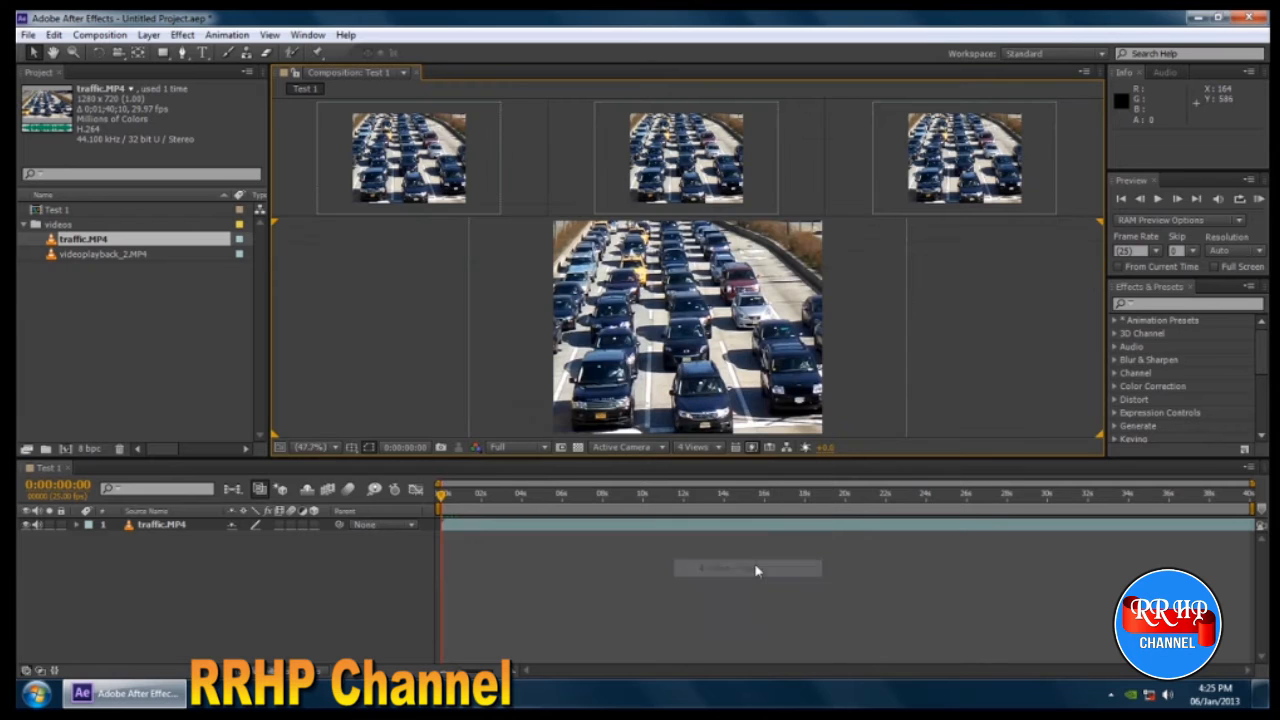
click(720, 448)
click(742, 464)
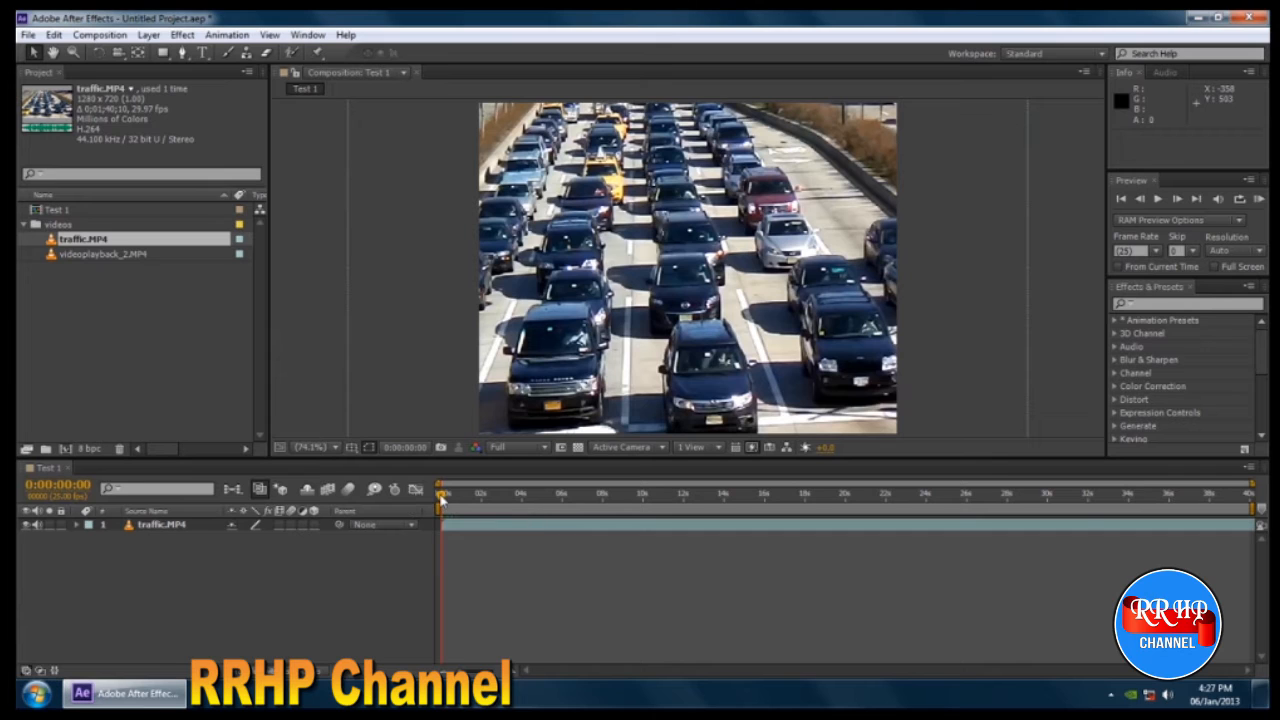
- Move the current time to 0:00:02:23, and change the seconds in the timecode to reach 0:00:03:23
drag(441, 495, 500, 500)
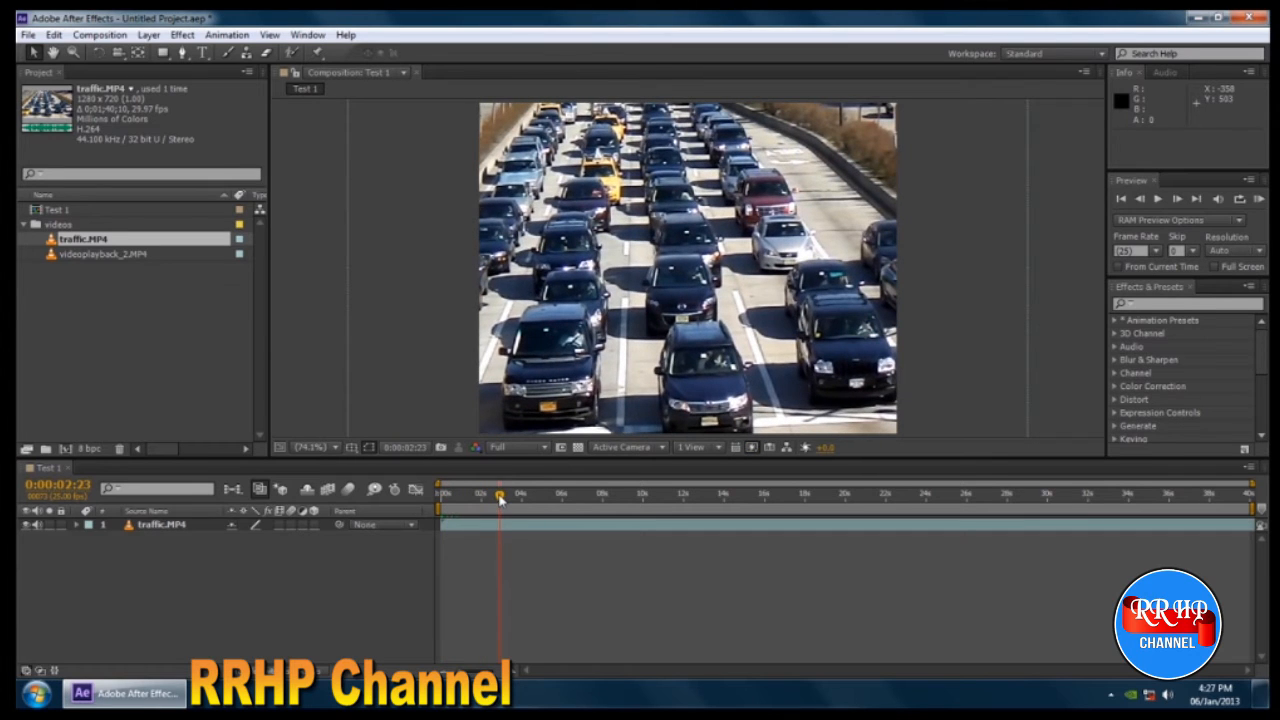
click(60, 485)
click(69, 485)
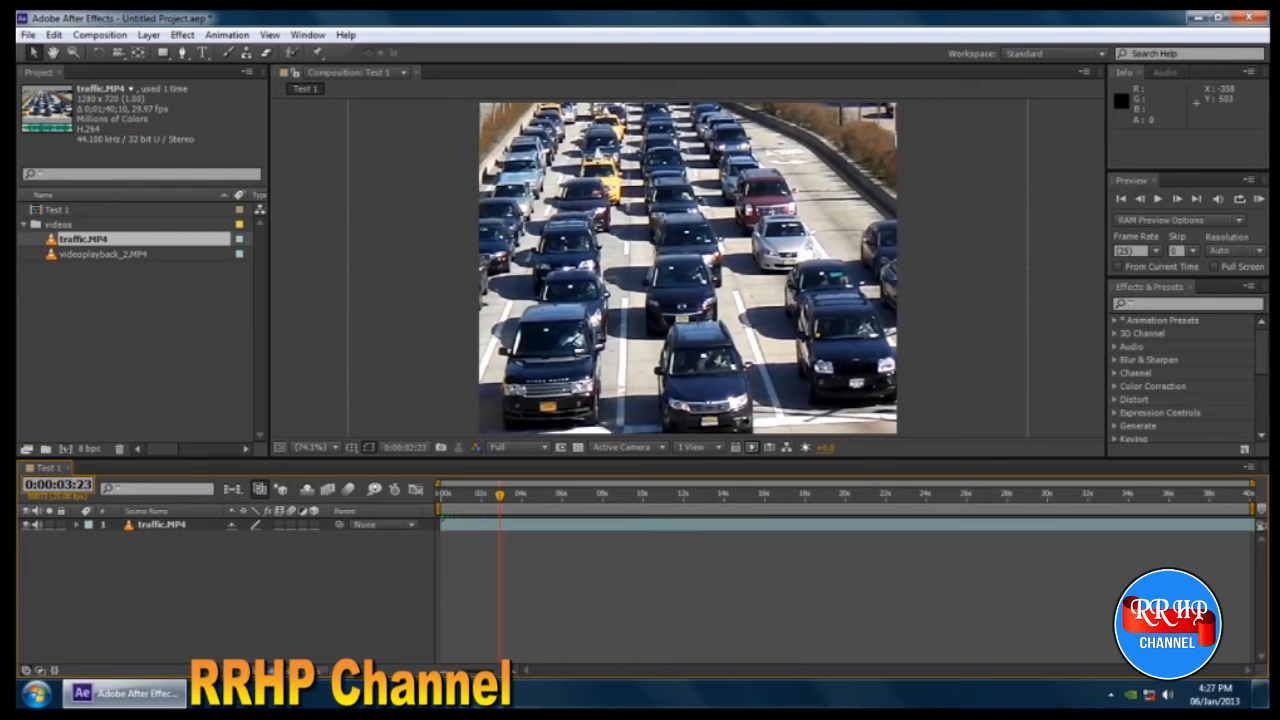
text(3)
key(Return)
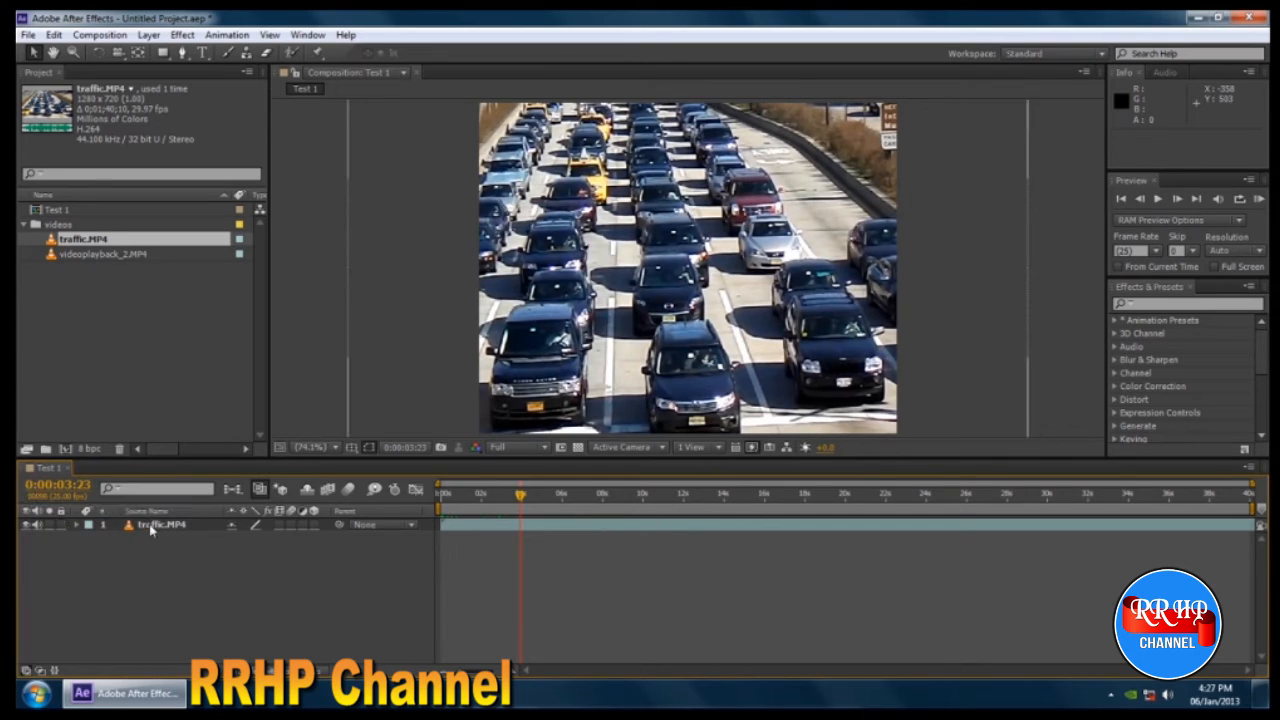
- Add videoplayback_2.MP4 from the videos folder to the Test 1 composition as a layer beneath traffic.MP4
click(137, 388)
click(73, 255)
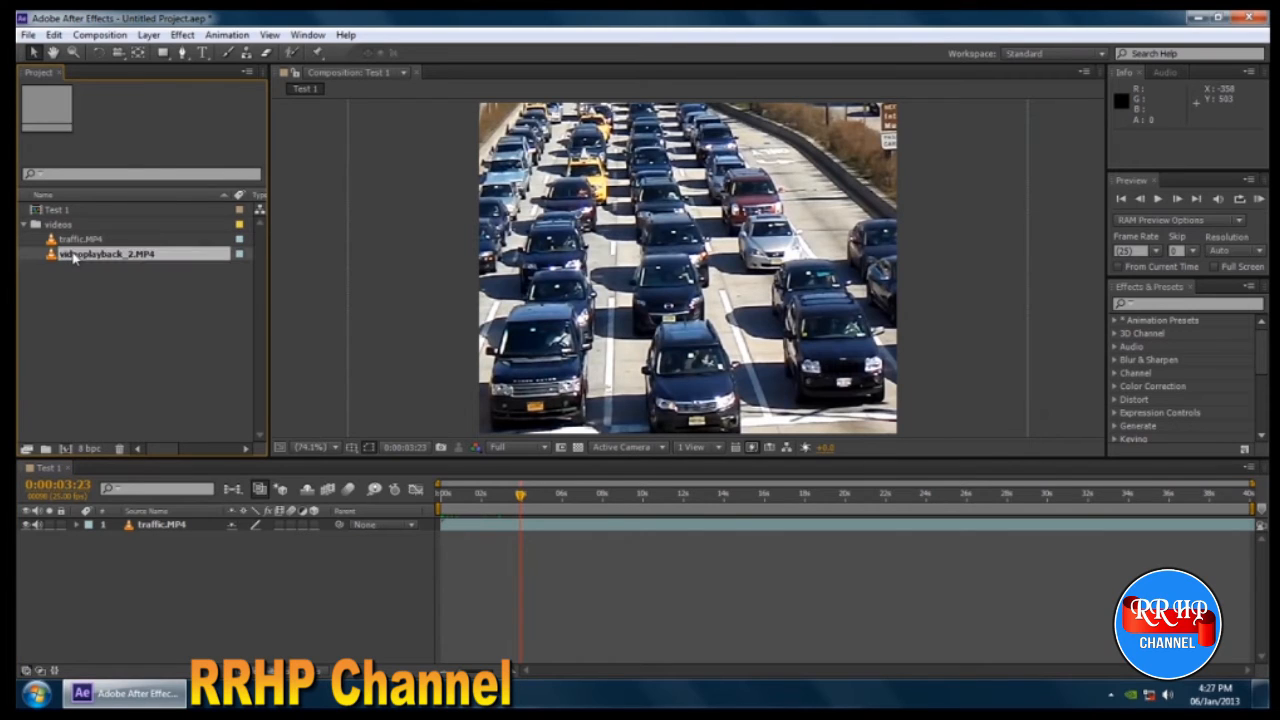
drag(73, 255, 110, 561)
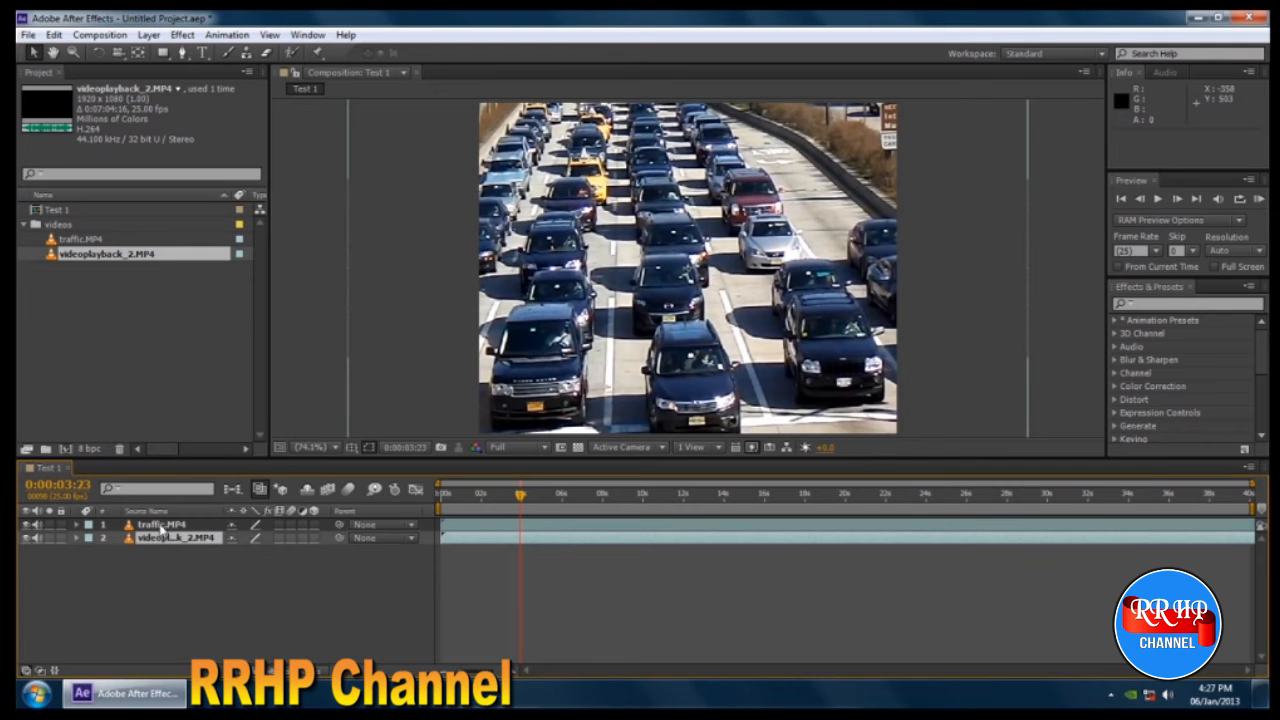
- Scrub through the two stacked clips to 0:00:16:23 and hide the traffic.MP4 layer's video to reveal the layer beneath
drag(520, 496, 742, 497)
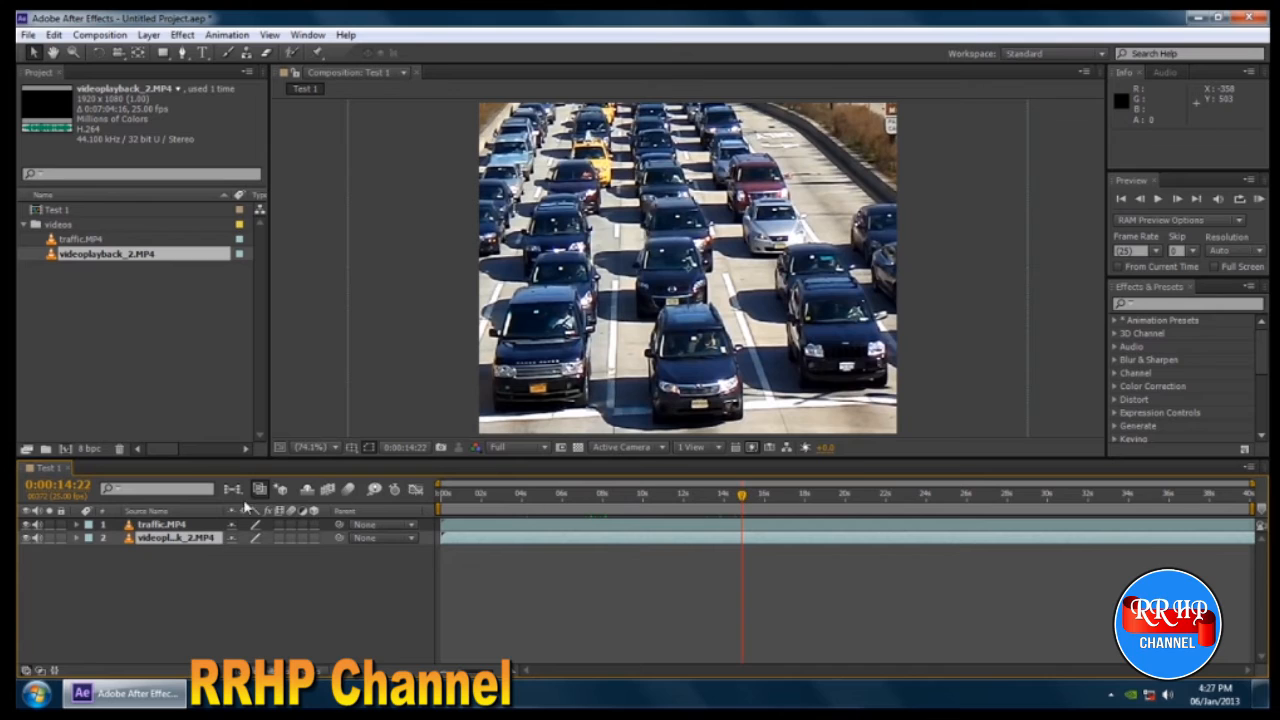
click(163, 530)
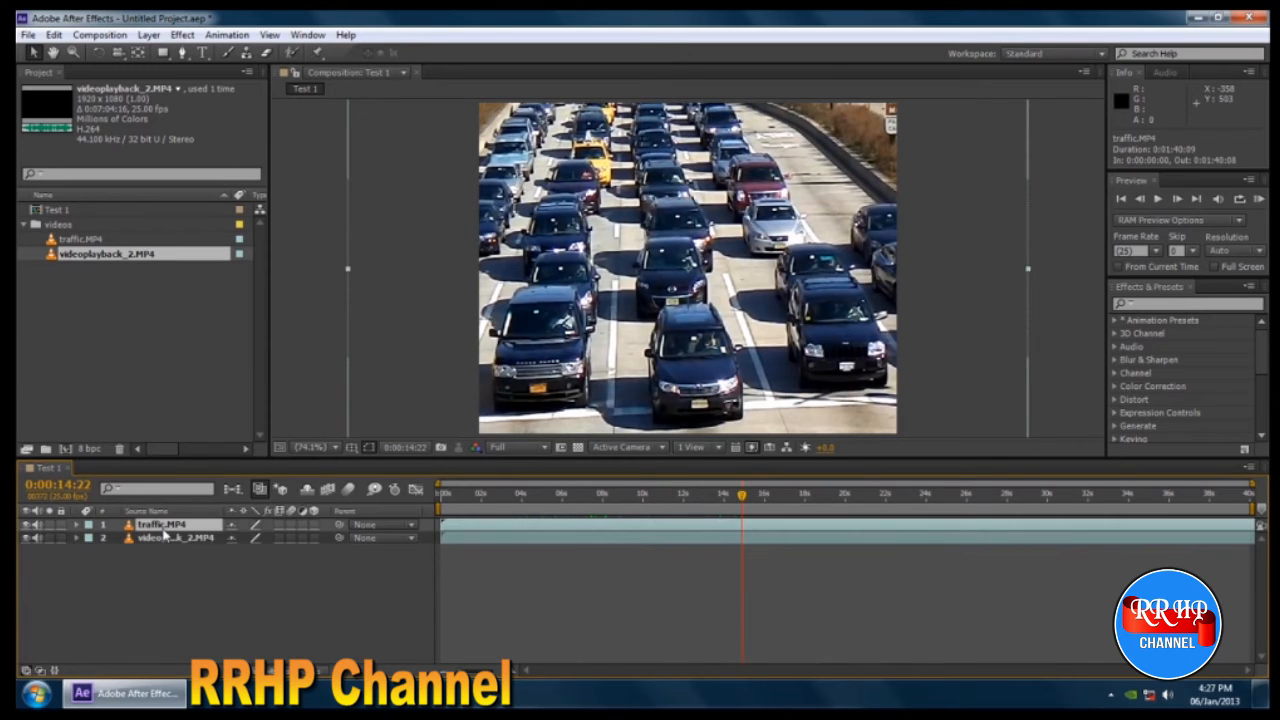
drag(743, 495, 796, 496)
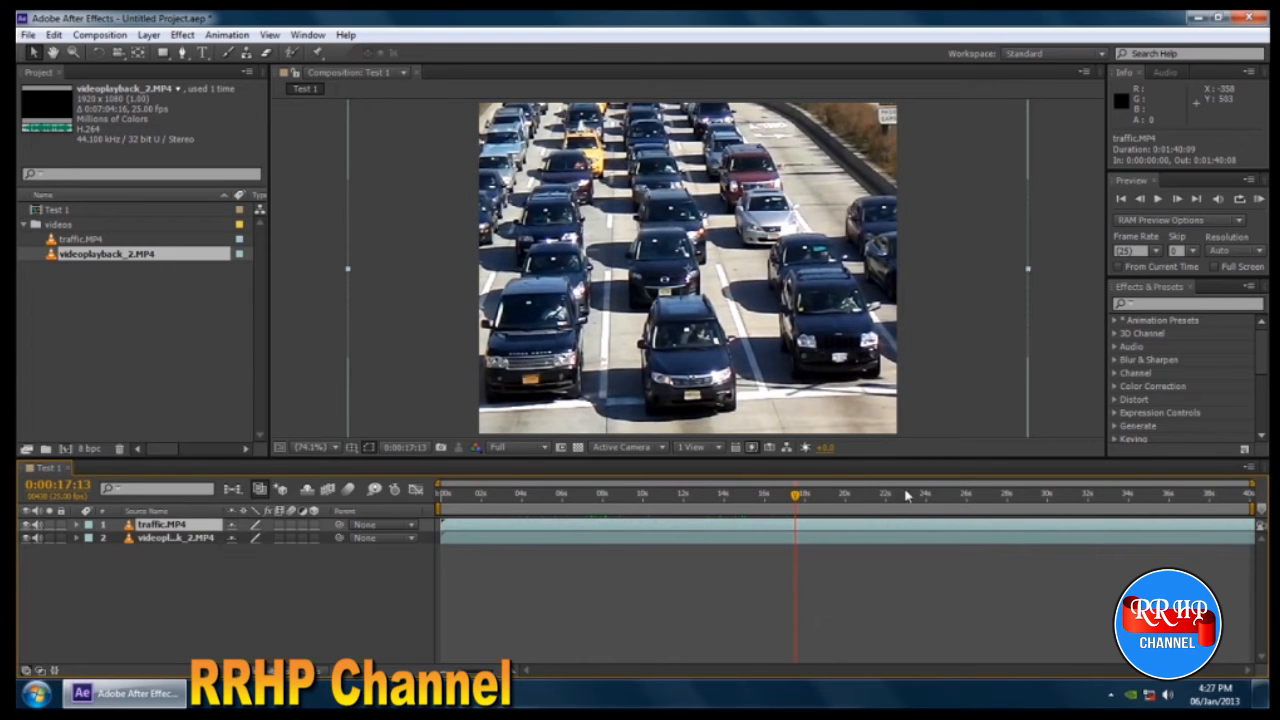
drag(796, 500, 783, 496)
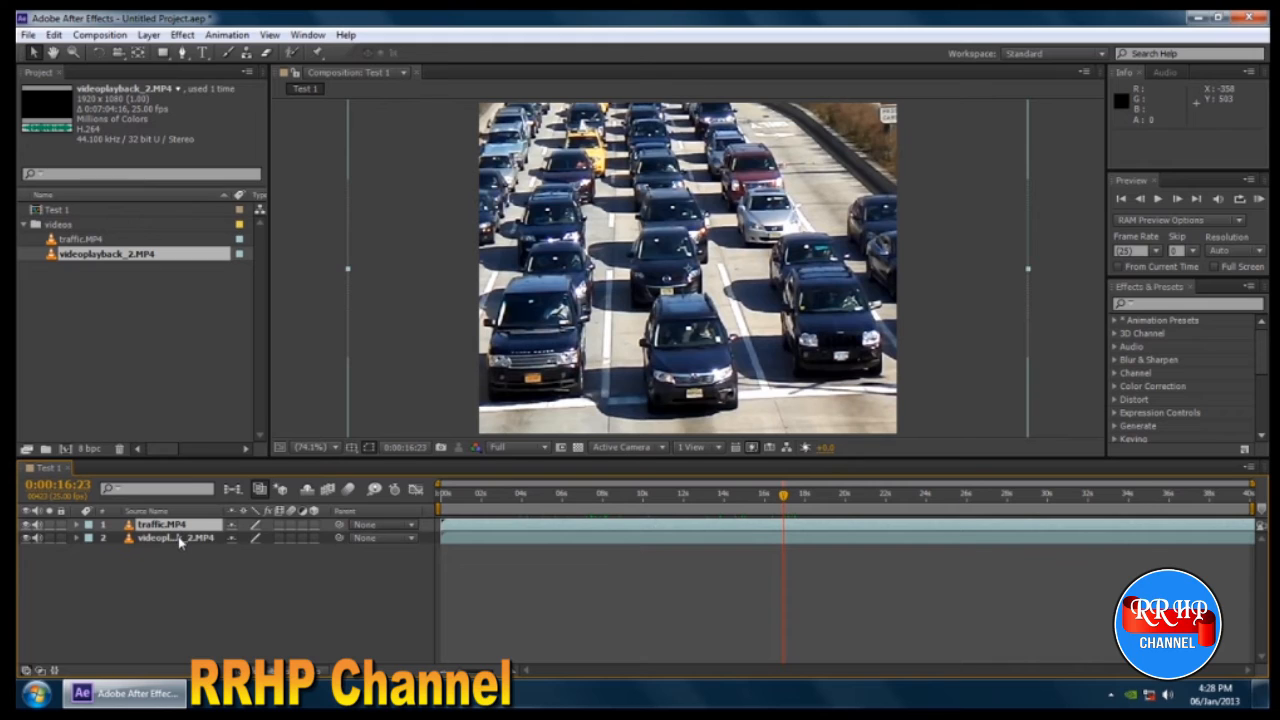
click(27, 525)
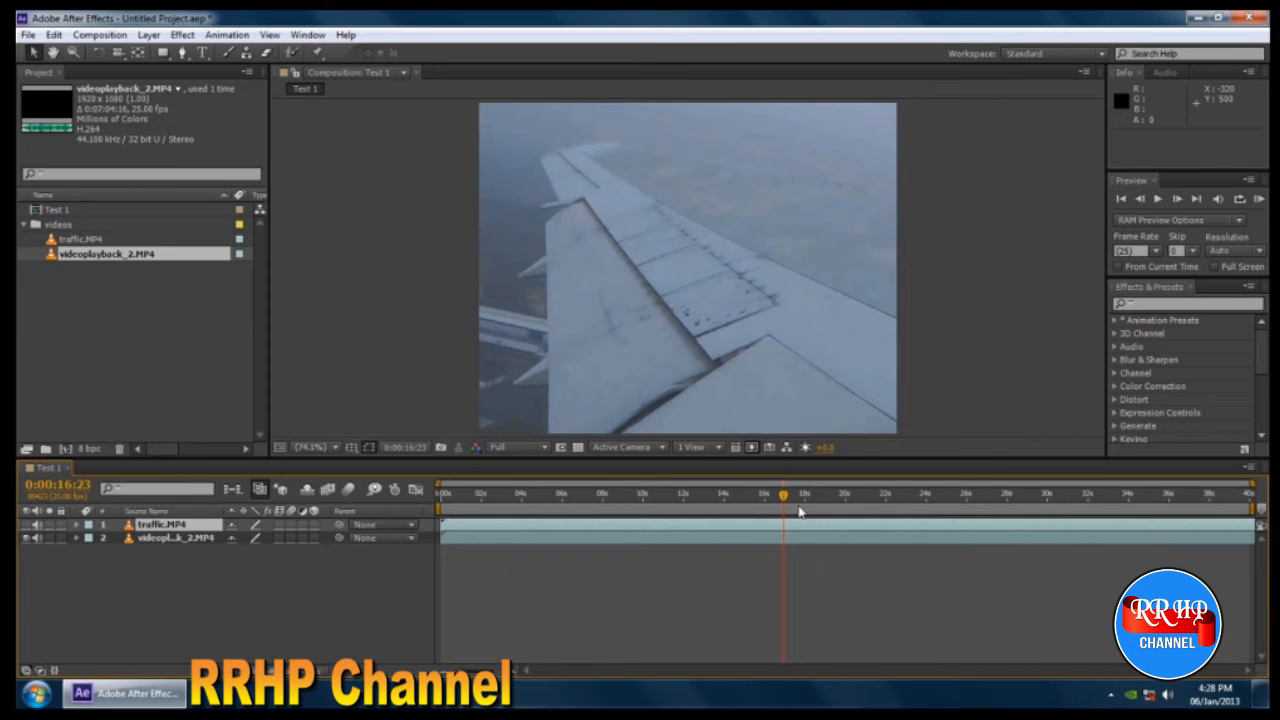
- Scrub the current time back to 0:00:03:07 and turn the traffic.MP4 layer's video back on
drag(783, 499, 811, 499)
drag(748, 498, 507, 499)
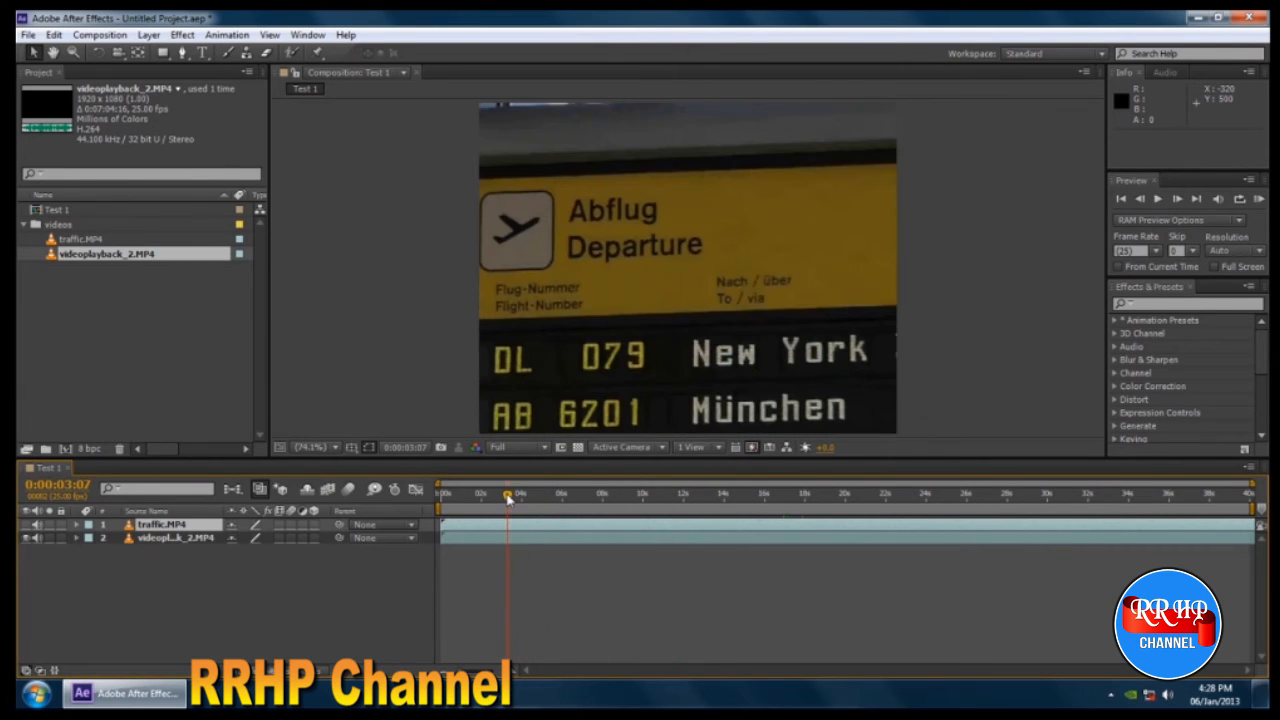
click(27, 525)
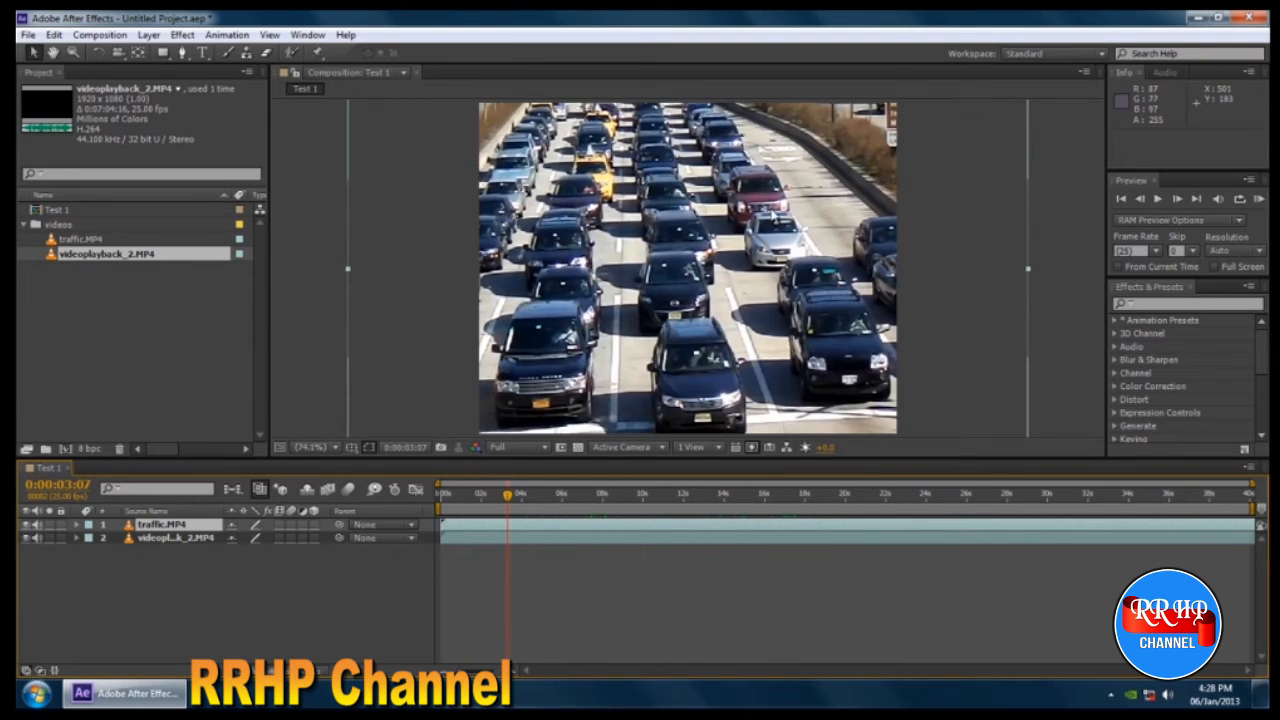
scroll(838, 262, down, 2)
scroll(835, 262, down, 1)
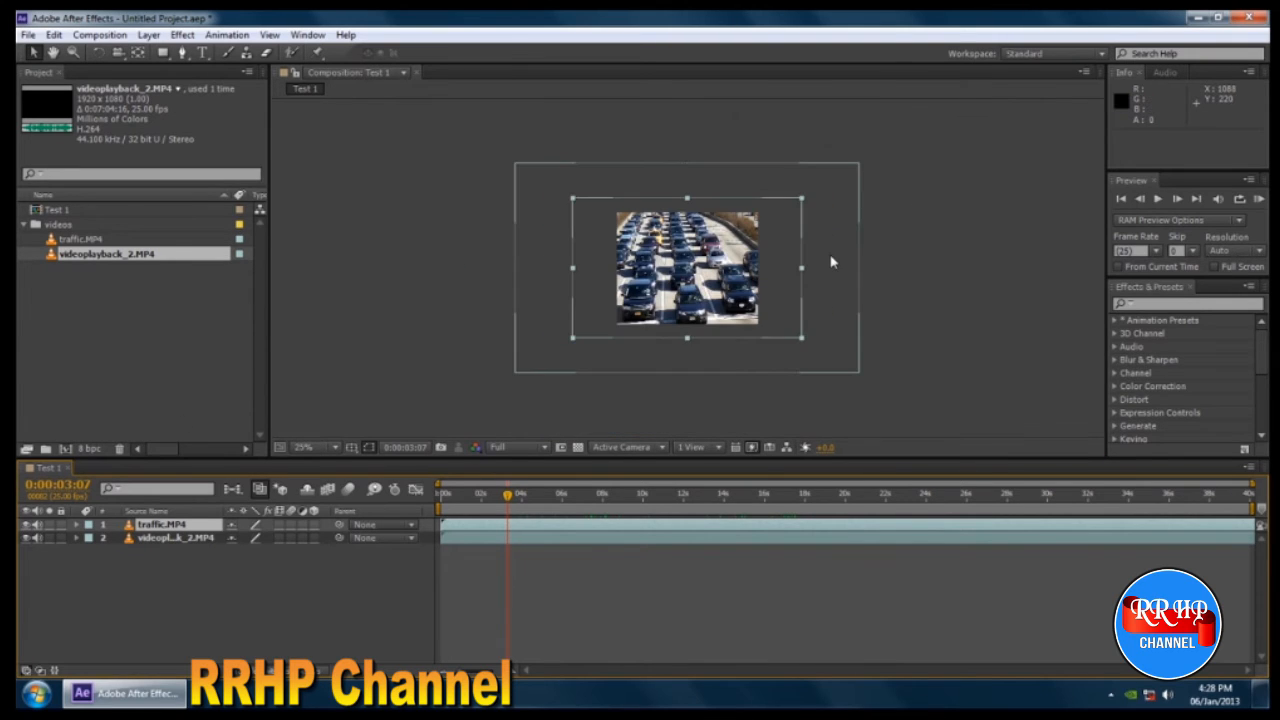
scroll(831, 262, up, 1)
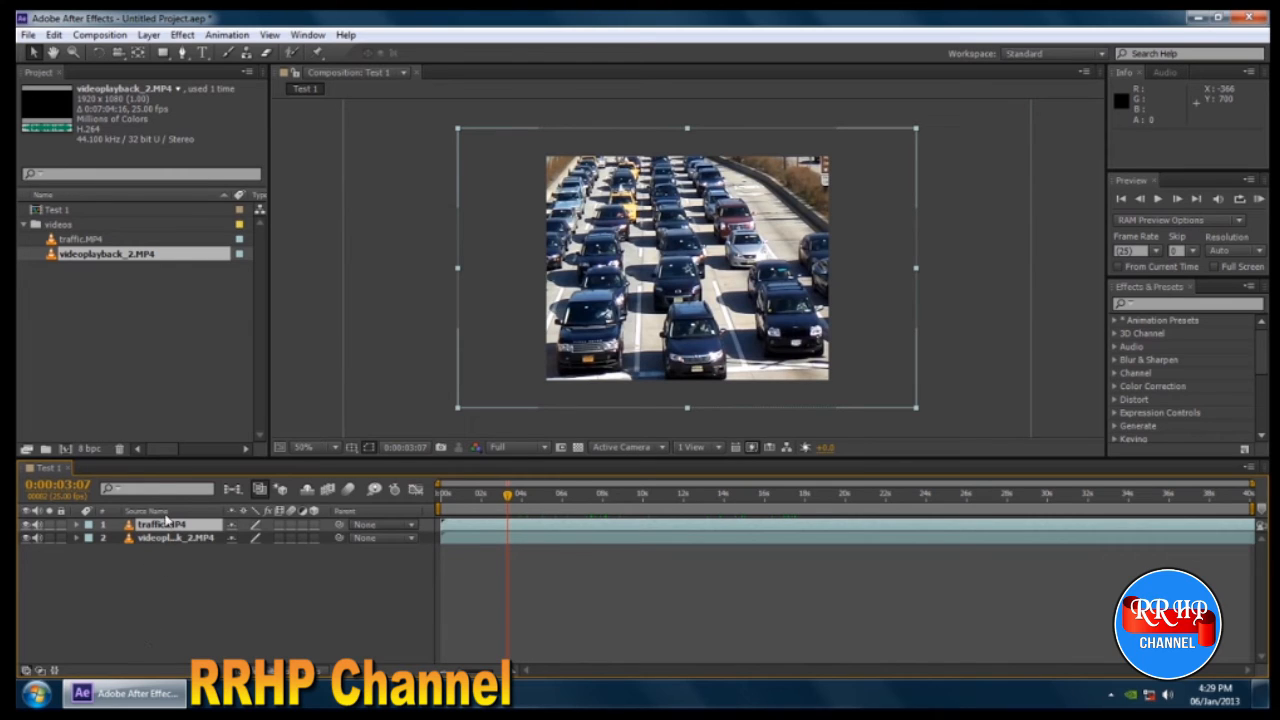
- Filter the timeline's layers by "vide", and clear the search and the layer selection
click(155, 488)
text(vide)
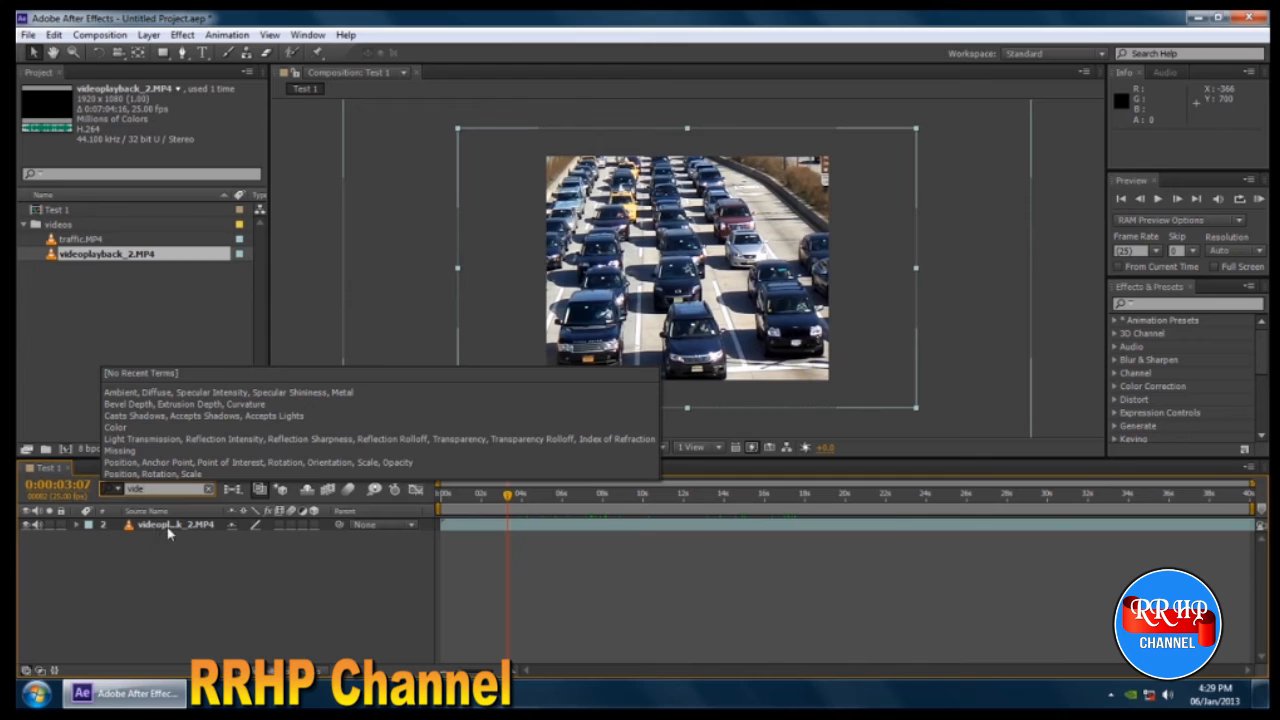
click(168, 531)
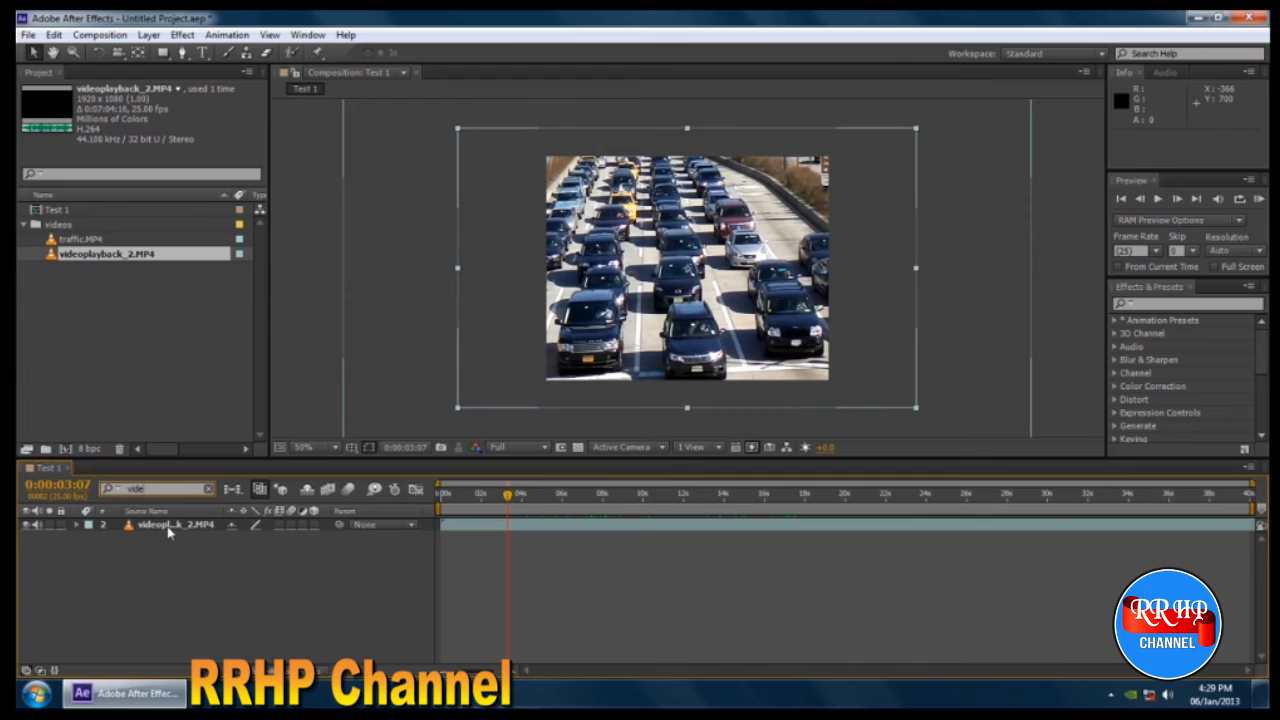
click(207, 490)
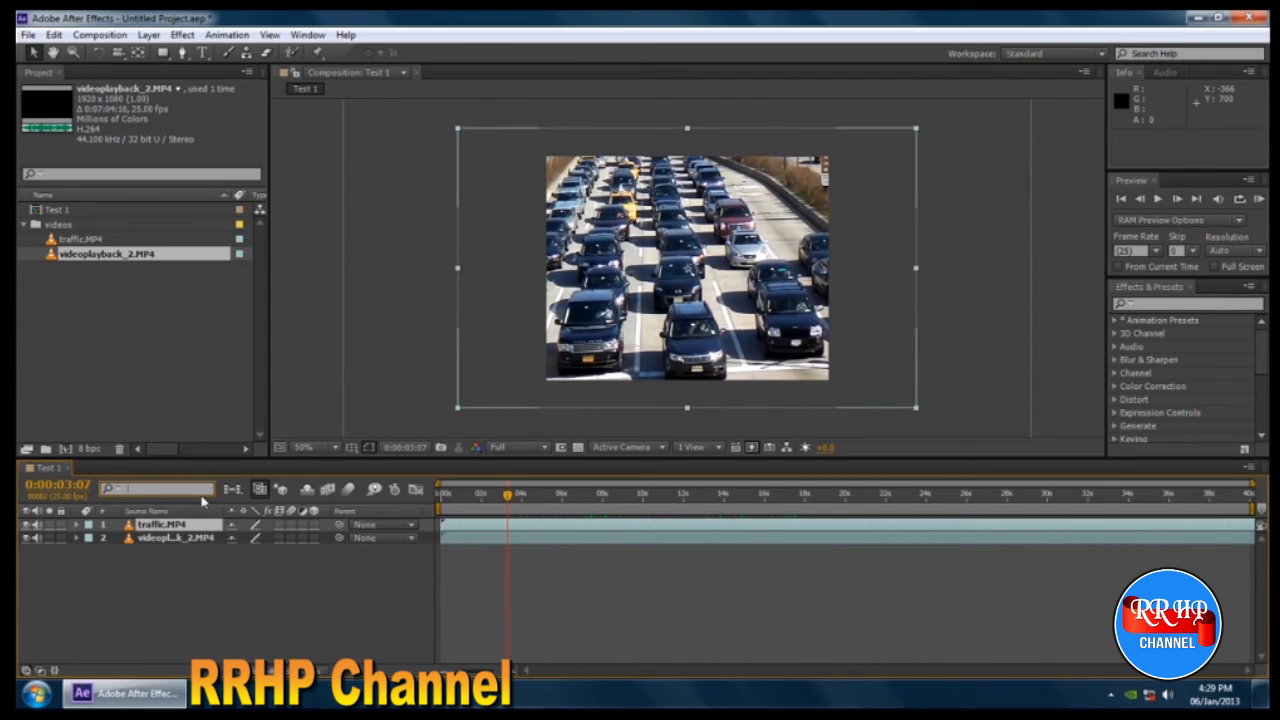
click(295, 655)
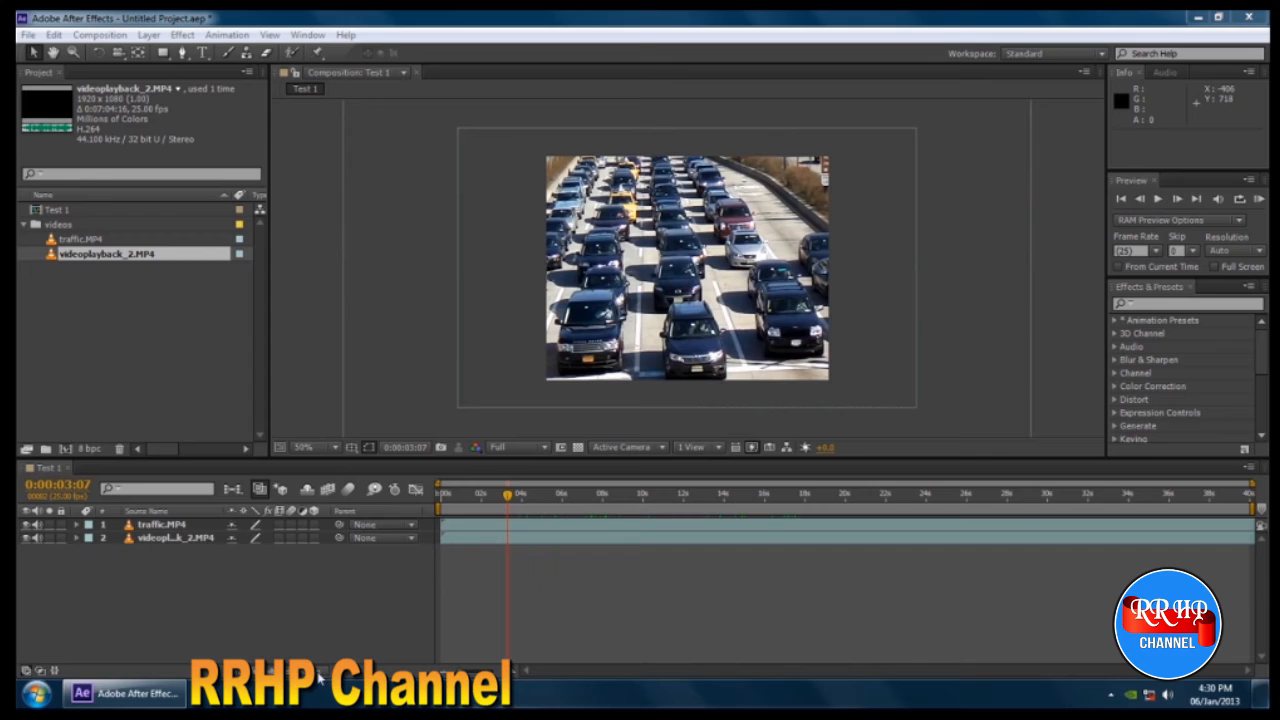
- Show the Mode and TrkMat columns in the timeline and look through the traffic.MP4 layer's blending modes, leaving it at Normal
click(275, 671)
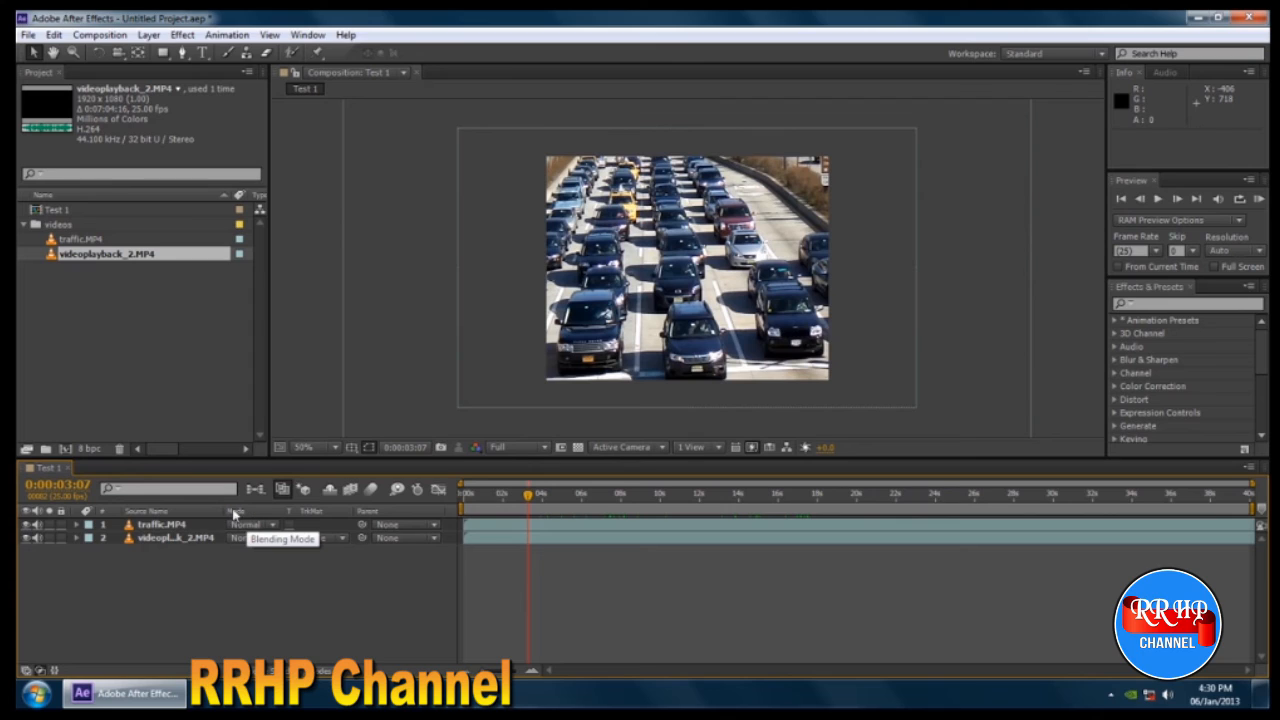
click(181, 525)
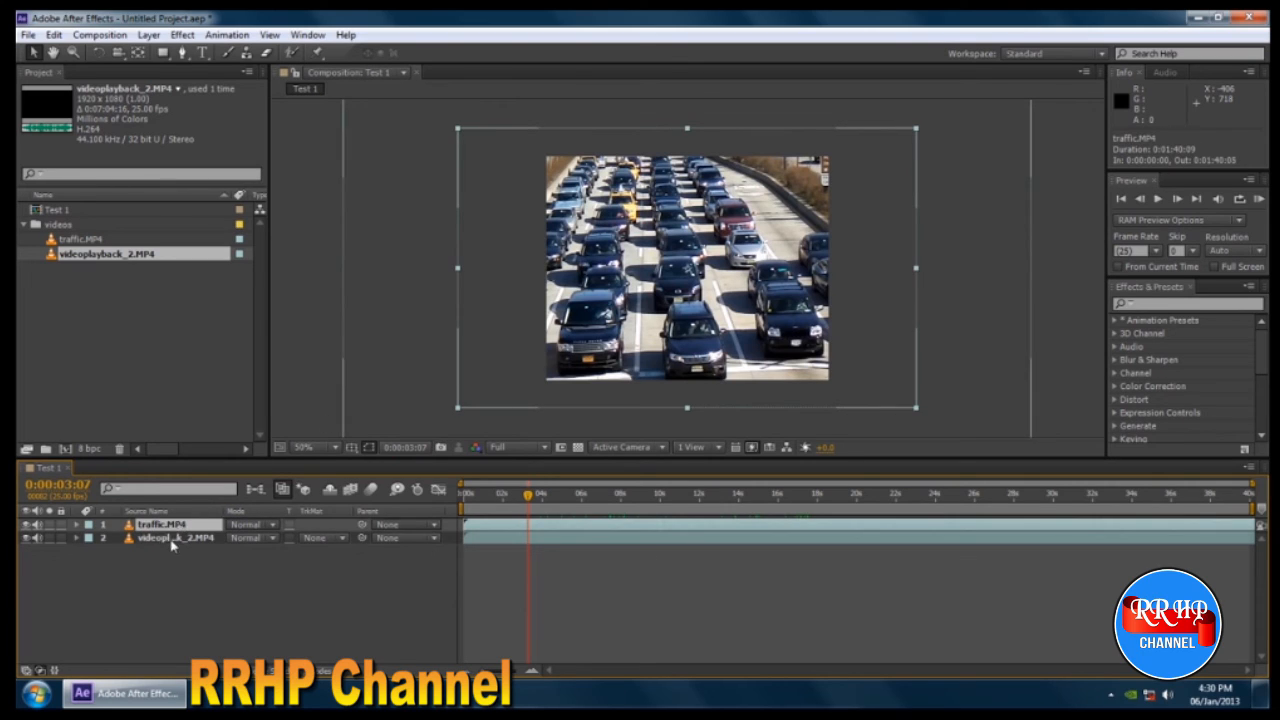
click(170, 540)
click(172, 526)
click(254, 526)
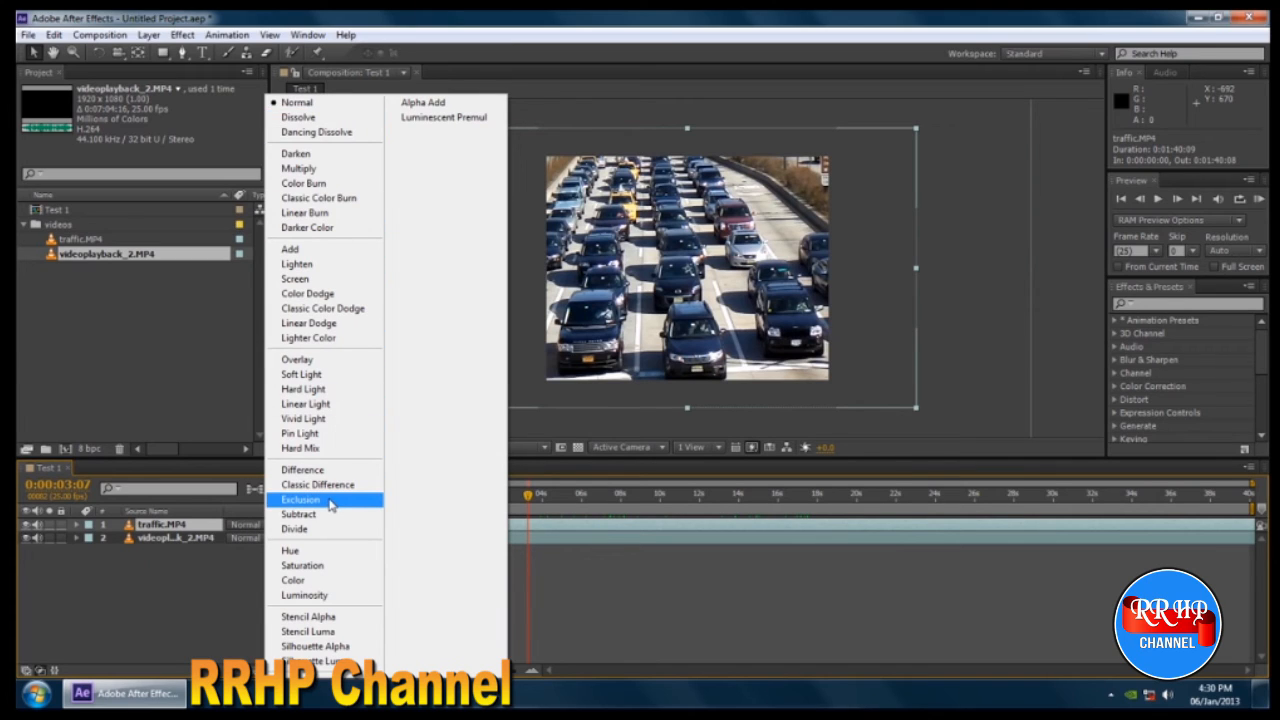
click(240, 557)
click(222, 539)
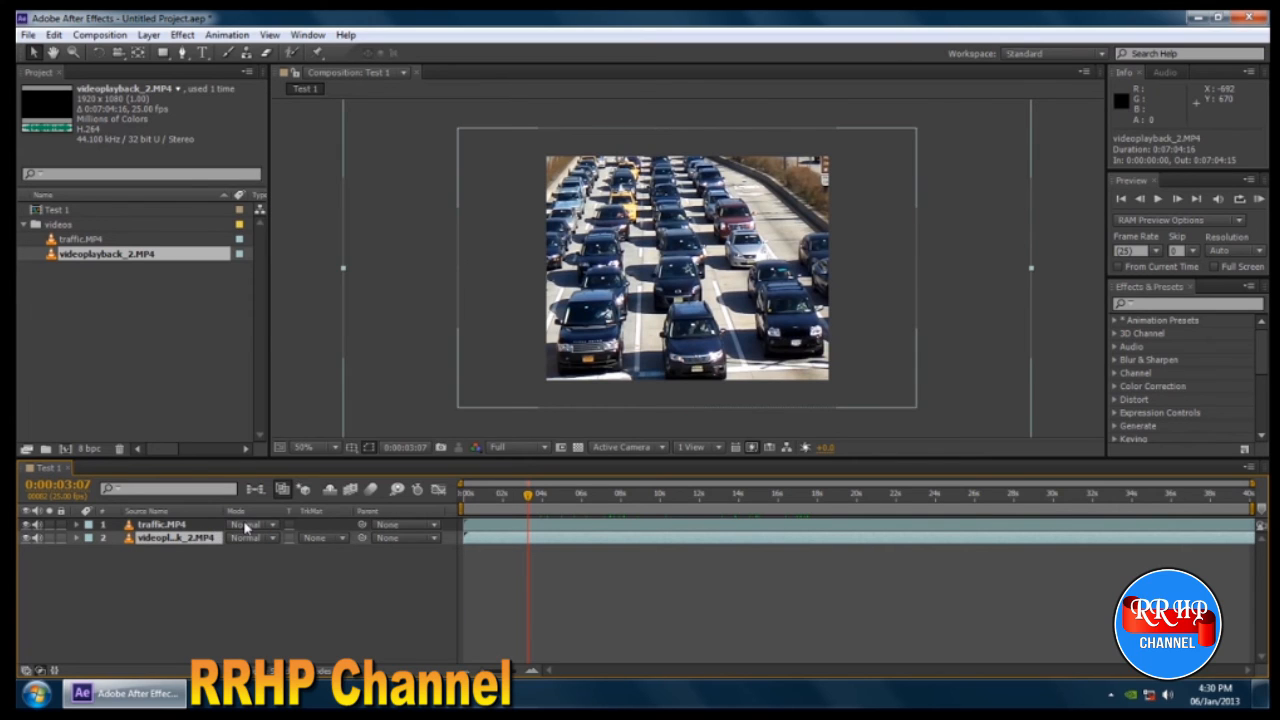
click(245, 527)
click(205, 527)
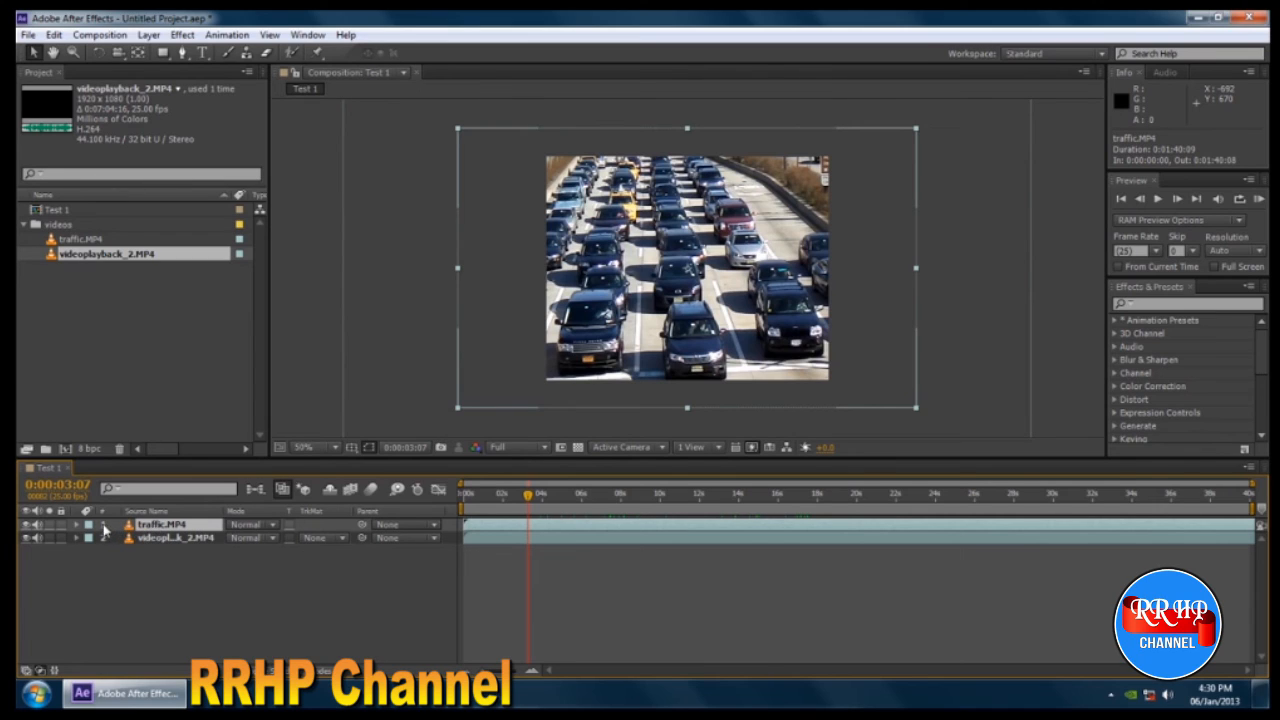
click(163, 580)
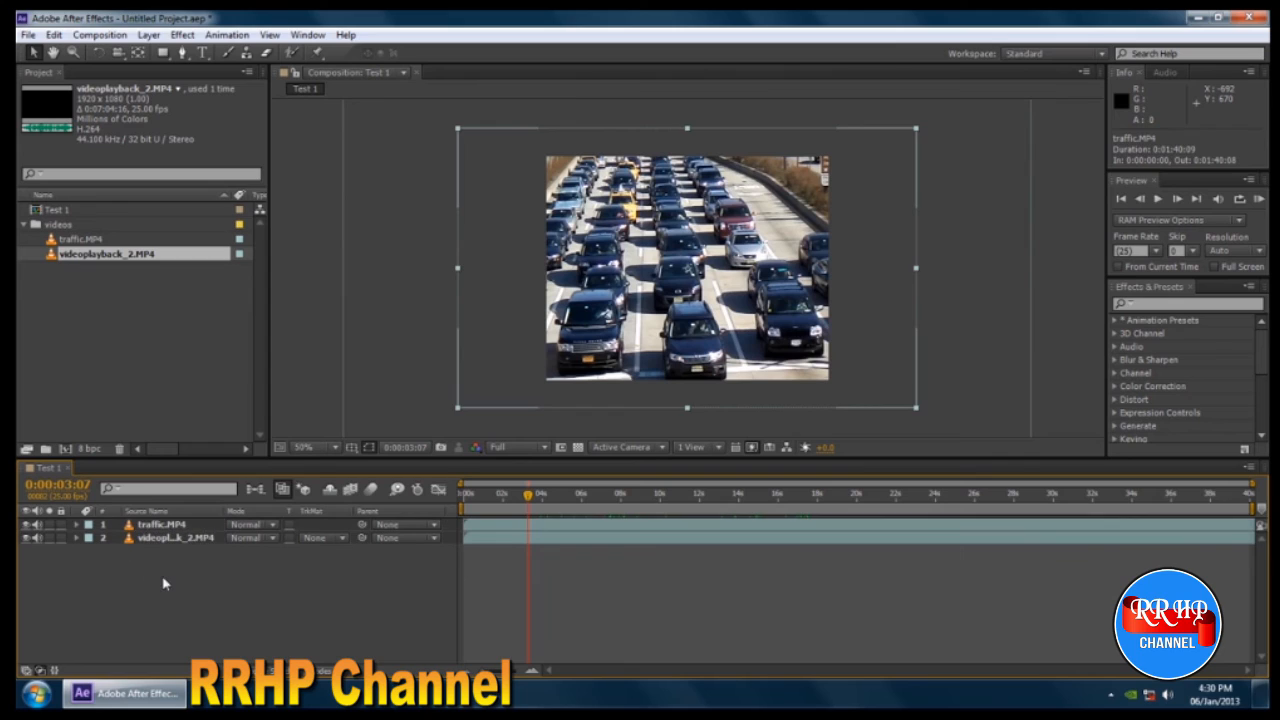
- Import CameraTrack_05416.png from the Camera Tracking folder as a single image without PNG Sequence, and add it as the bottom layer of Test 1
double_click(134, 355)
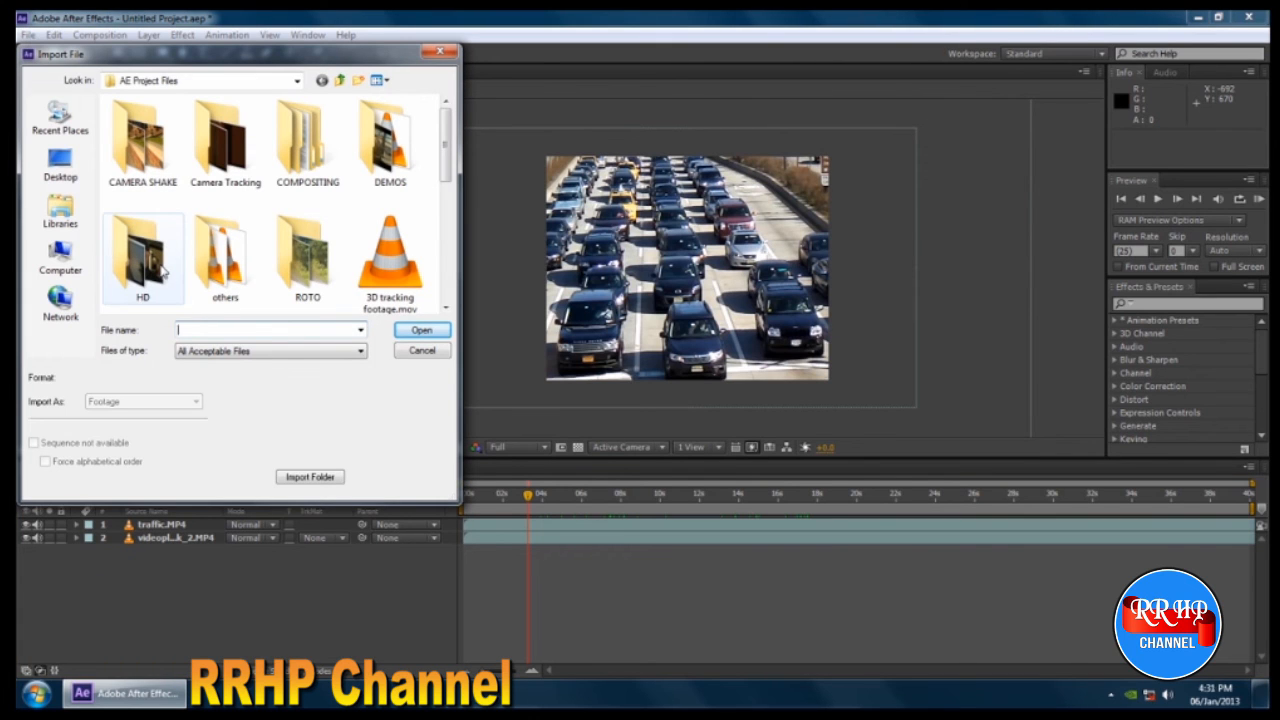
double_click(220, 170)
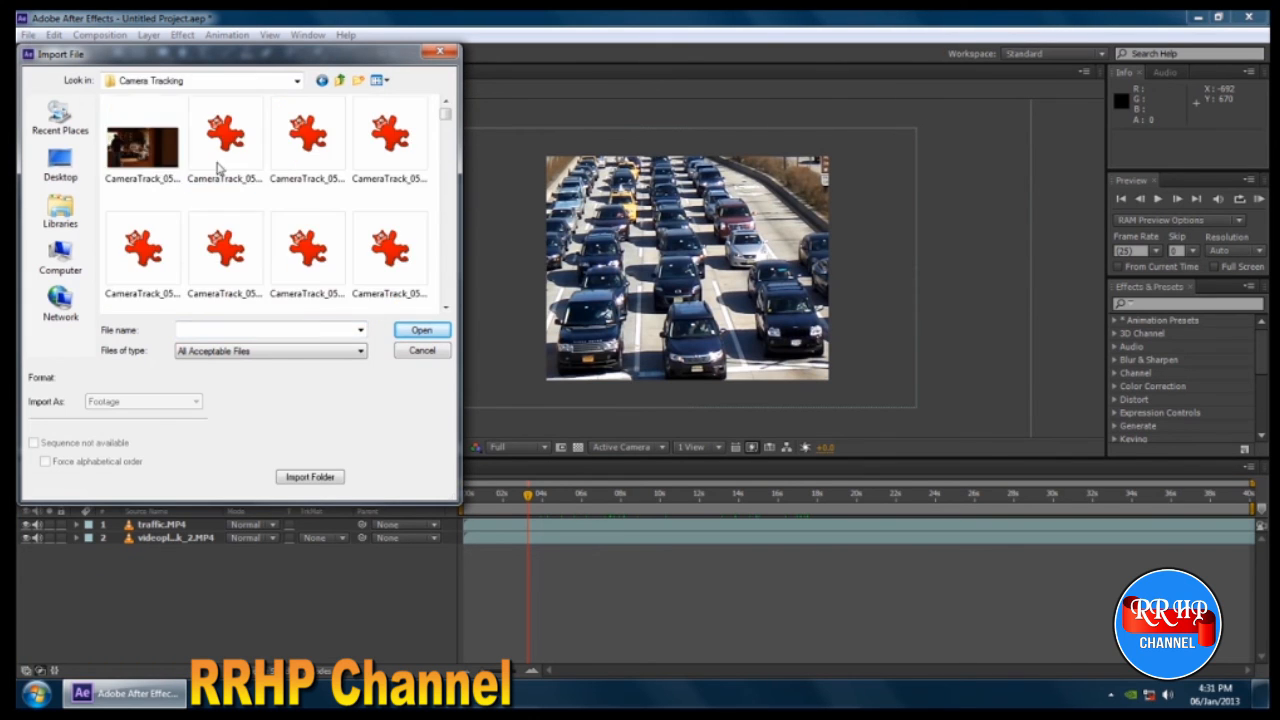
click(142, 155)
click(60, 446)
click(60, 450)
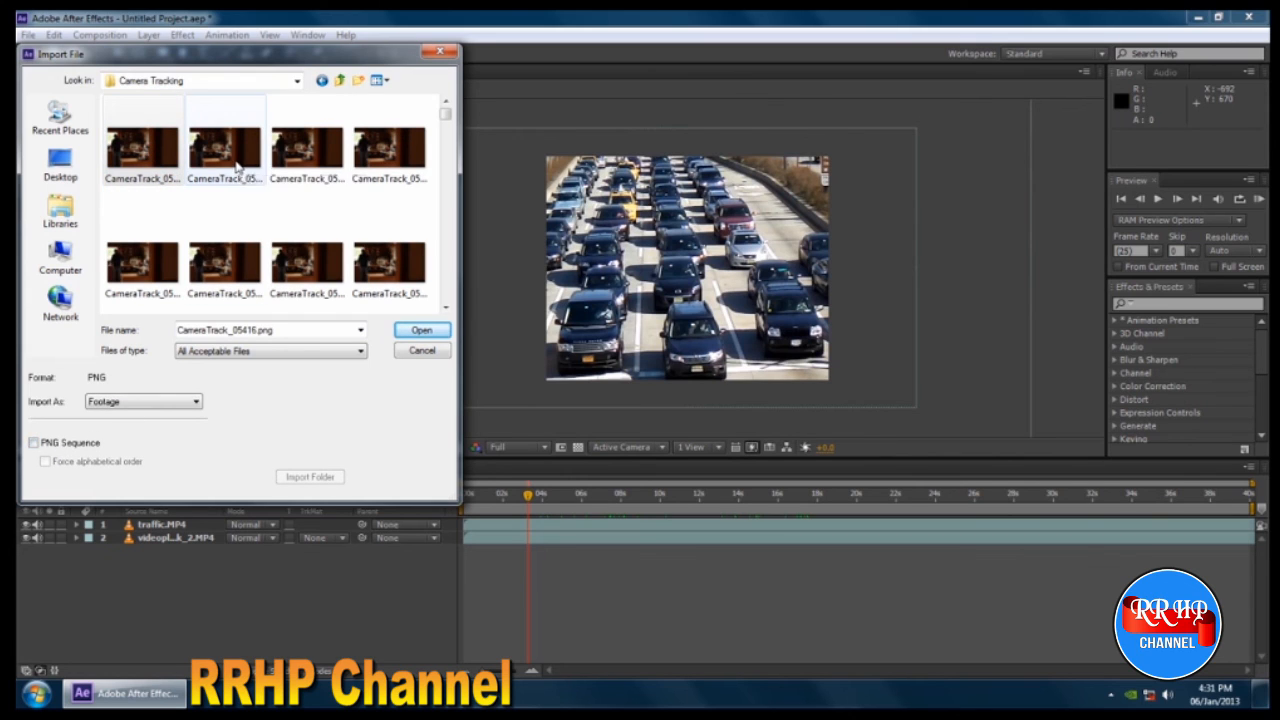
shift+click(307, 150)
click(142, 150)
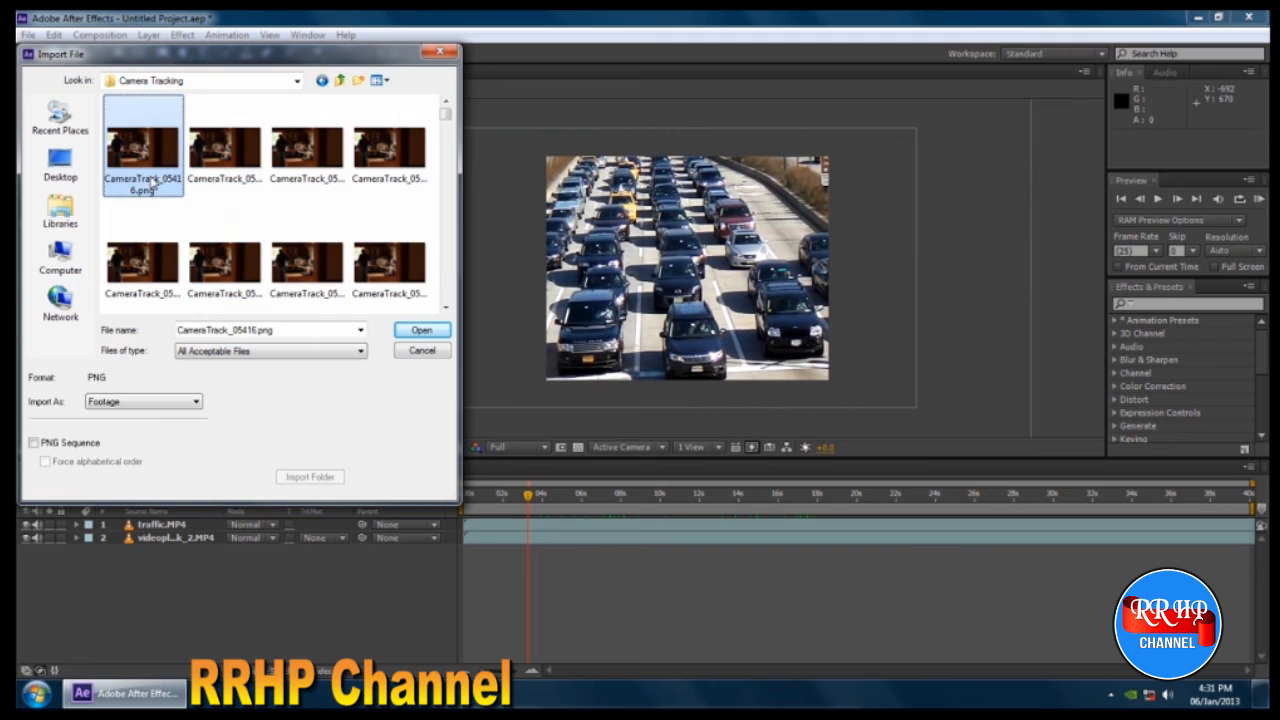
click(421, 330)
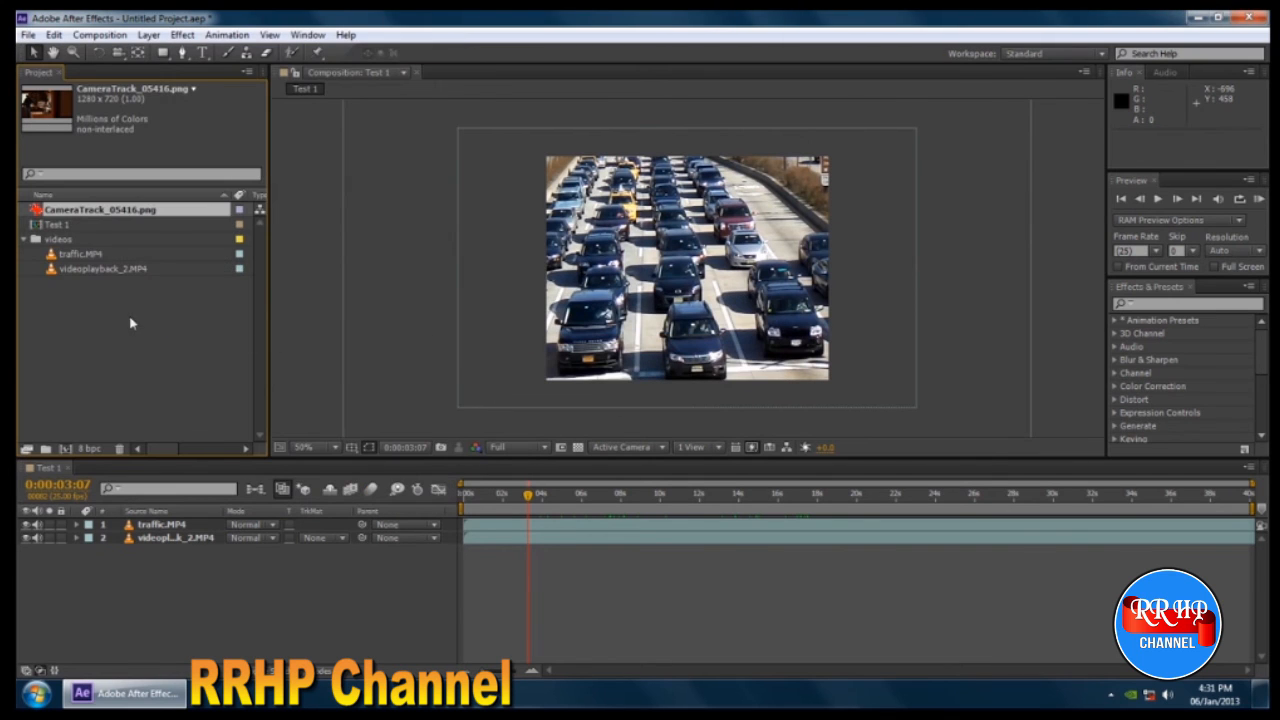
drag(105, 212, 125, 584)
- Import CAM1_a_dist.mov from the HD folder and add it to Test 1 beneath the CameraTrack_05416.png layer
double_click(51, 350)
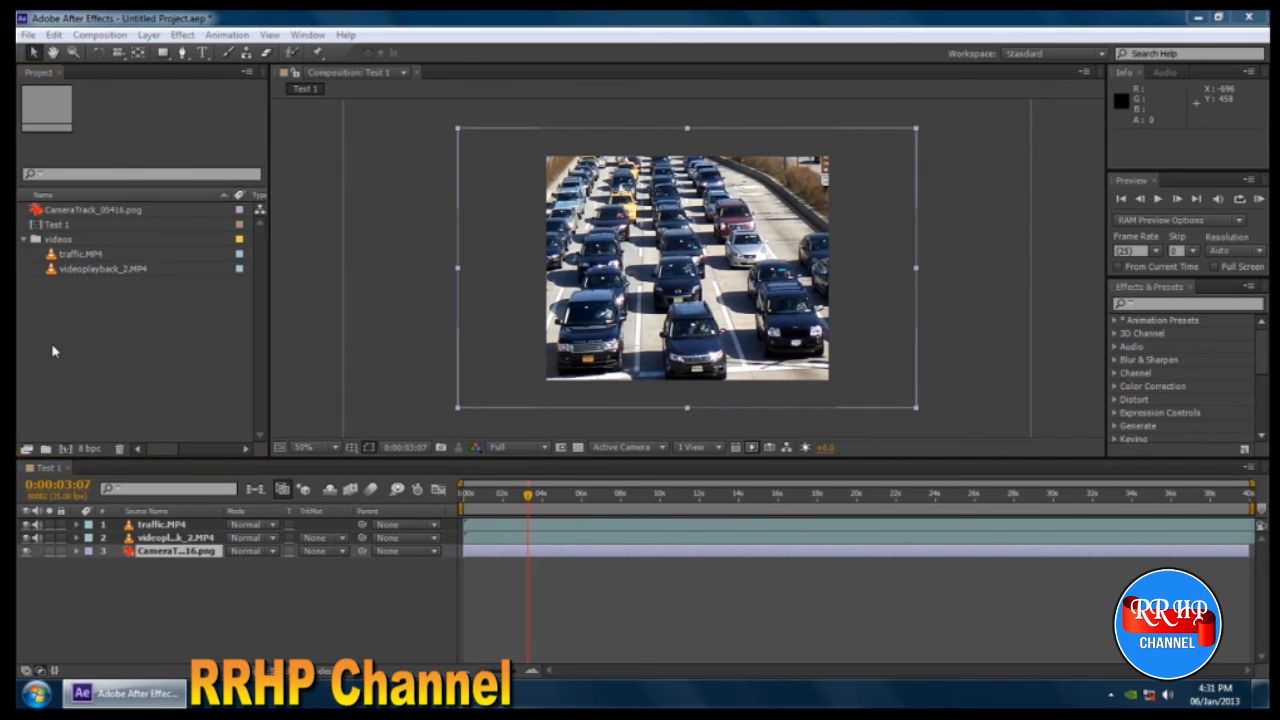
click(340, 80)
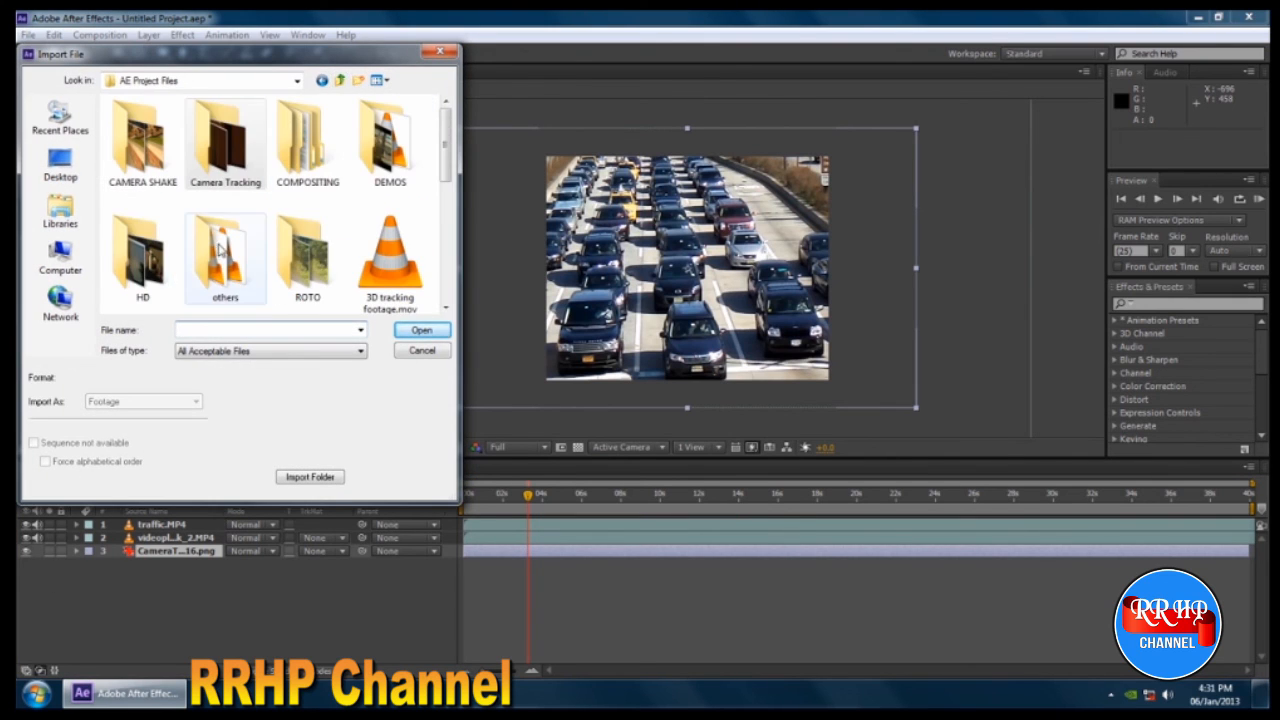
double_click(160, 274)
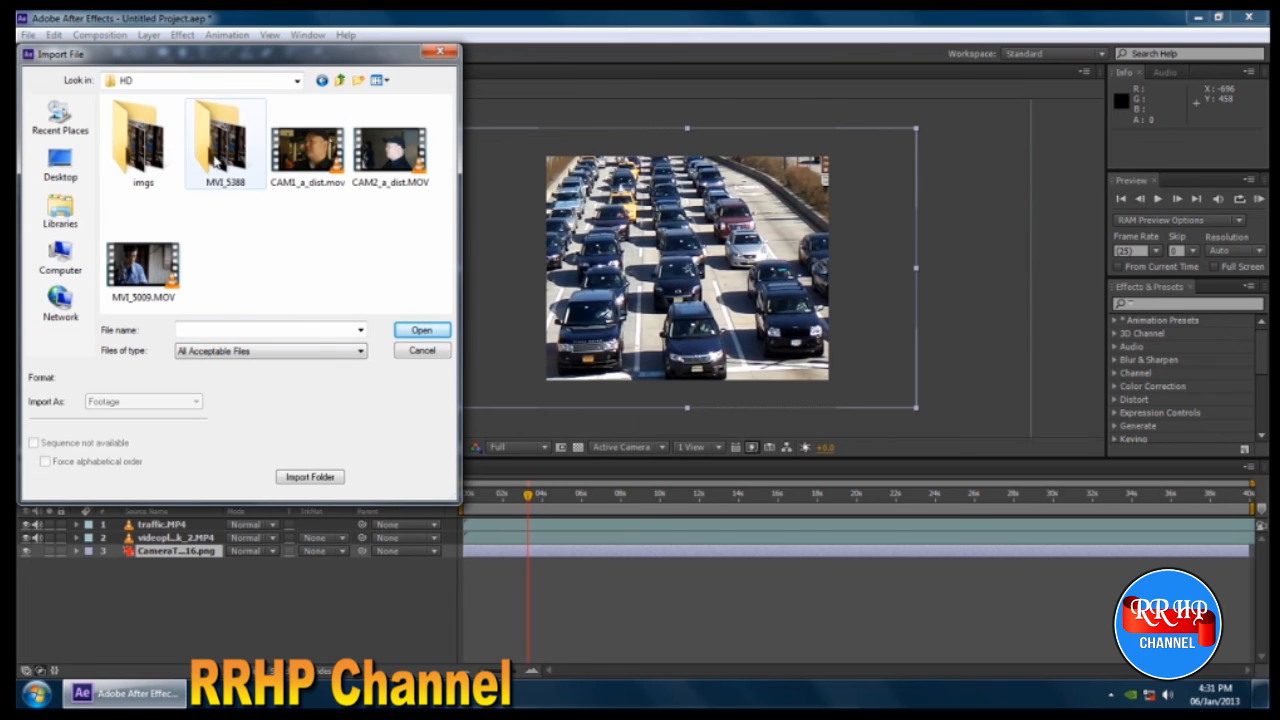
click(310, 162)
click(422, 330)
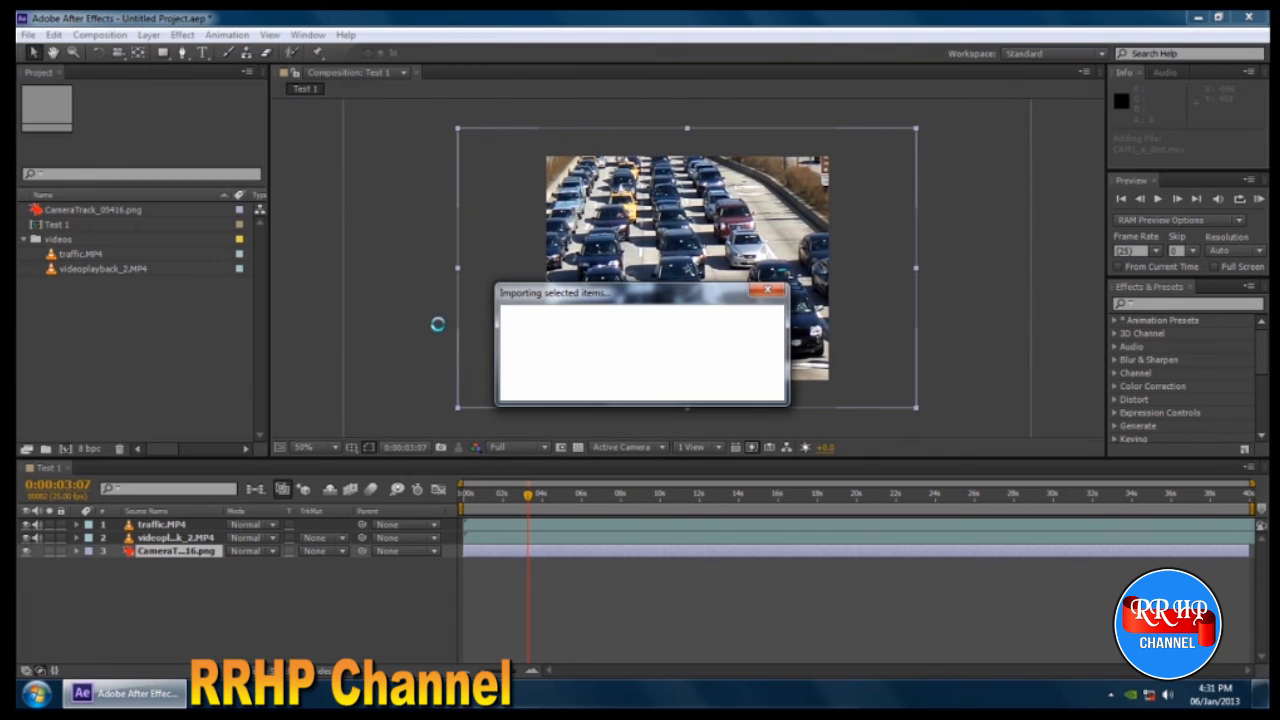
drag(78, 212, 153, 576)
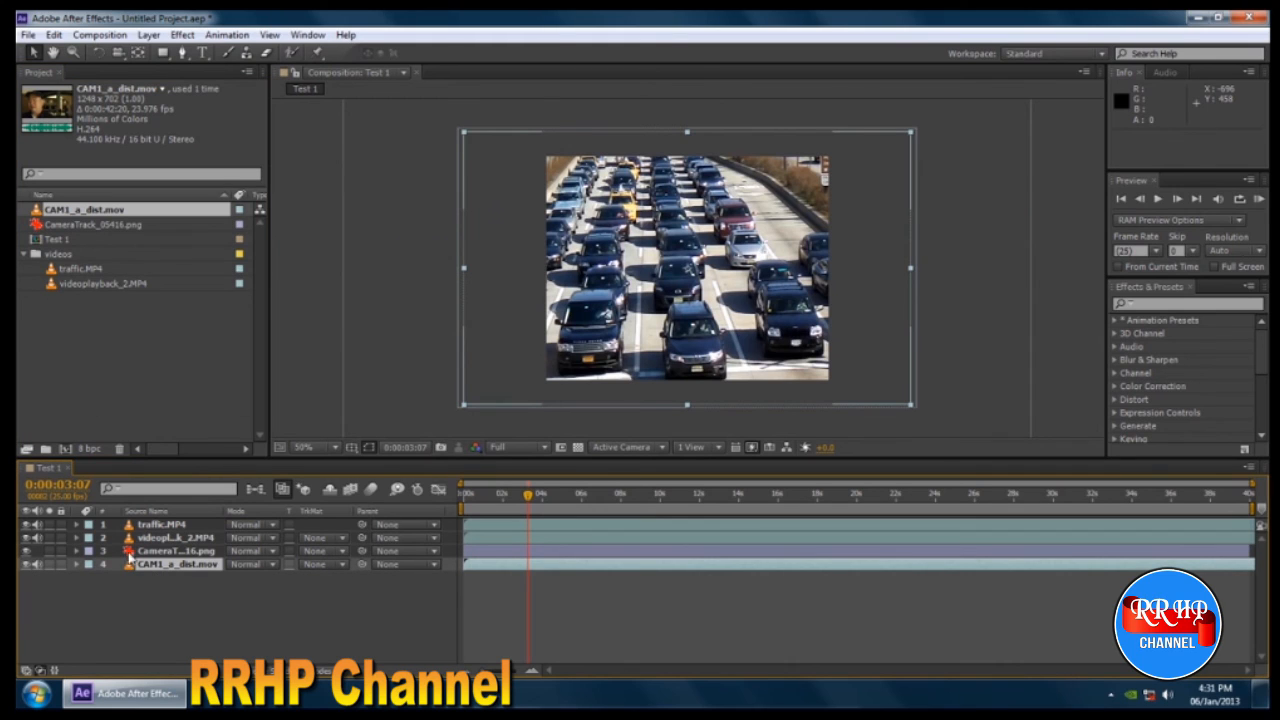
click(297, 602)
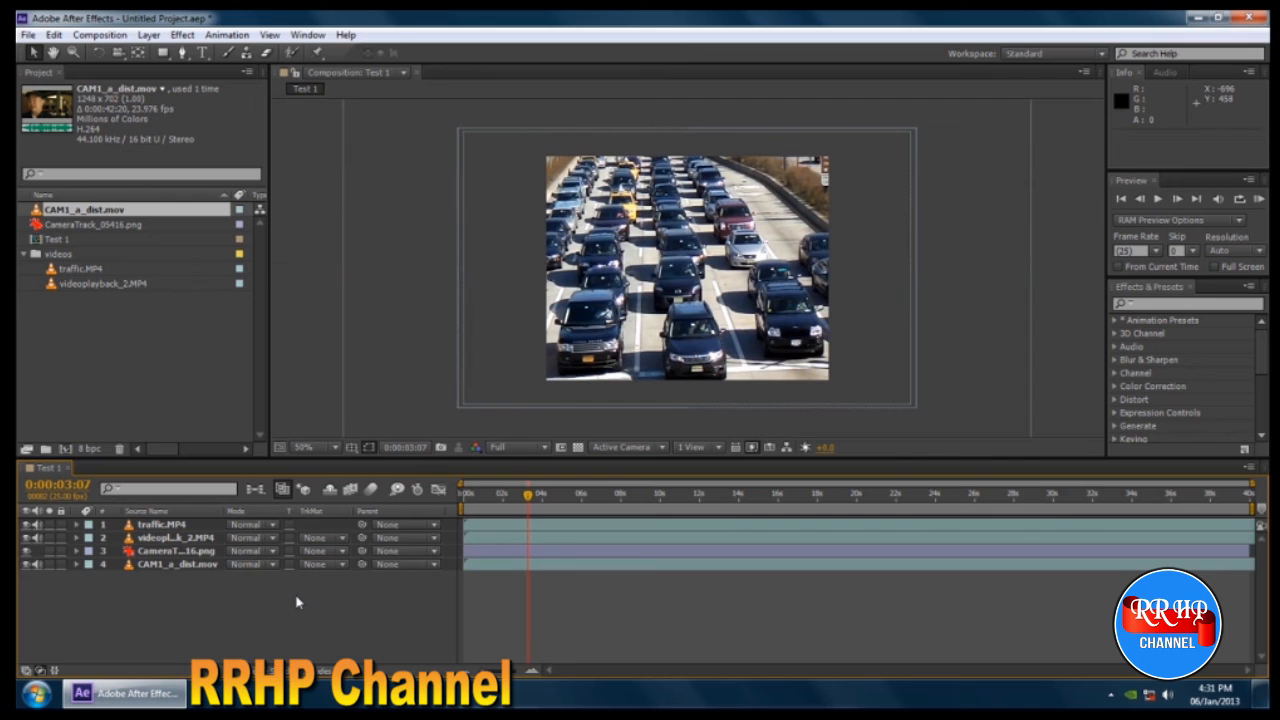
- Select the CameraTrack_05416.png layer, deselect it, and reselect it by its layer number 3
click(163, 551)
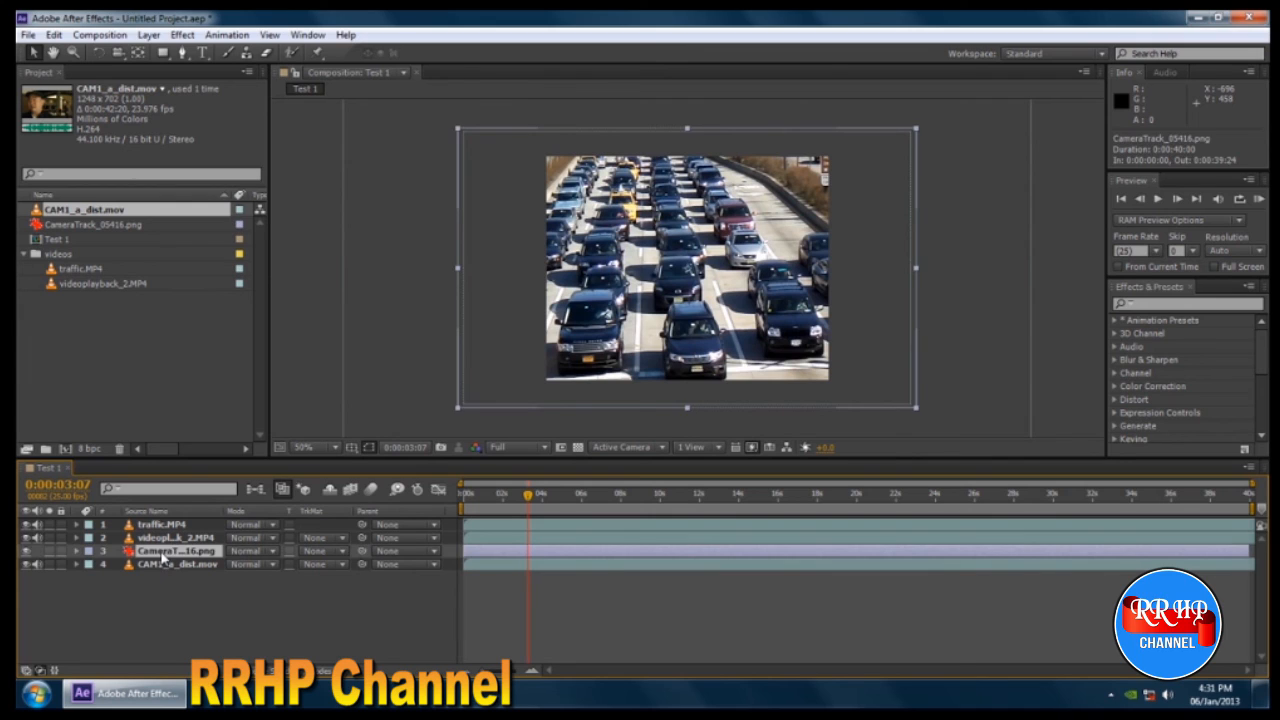
click(298, 597)
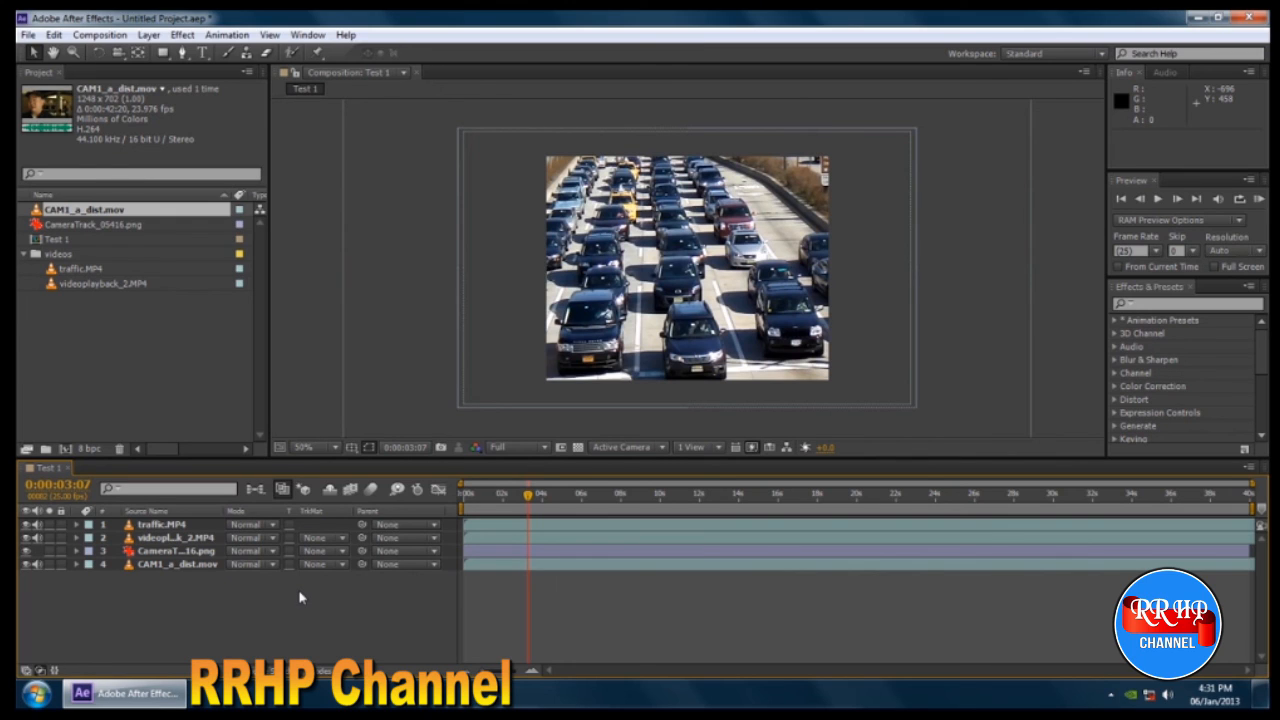
key(3)
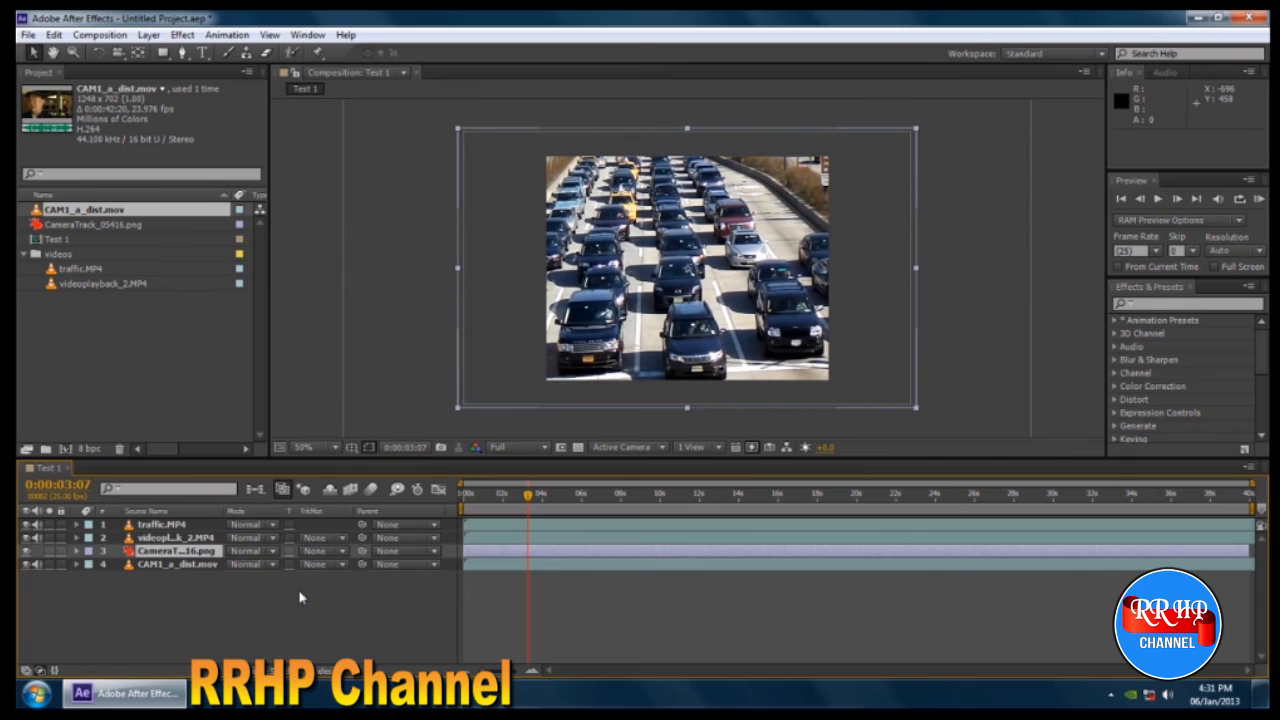
- Clear the selection and select layers 1 to 4 in turn by layer number, ending on CAM1_a_dist.mov
click(299, 597)
key(1)
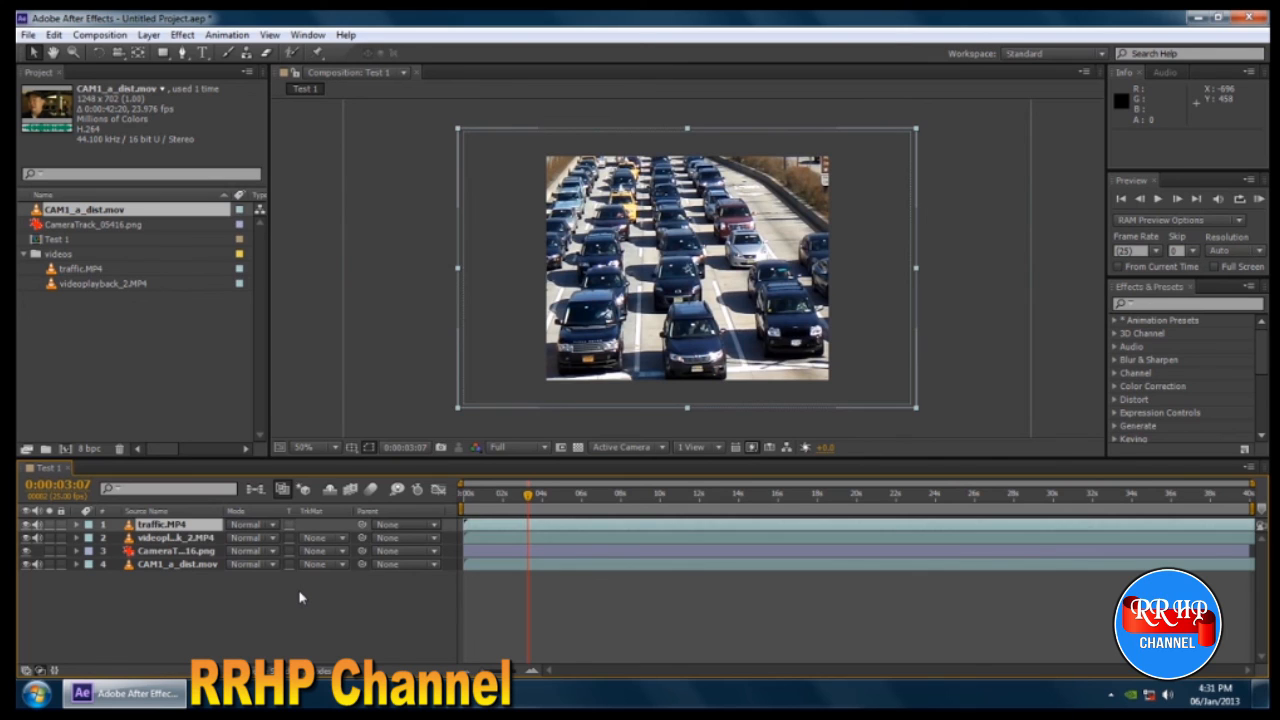
key(2)
key(3)
key(4)
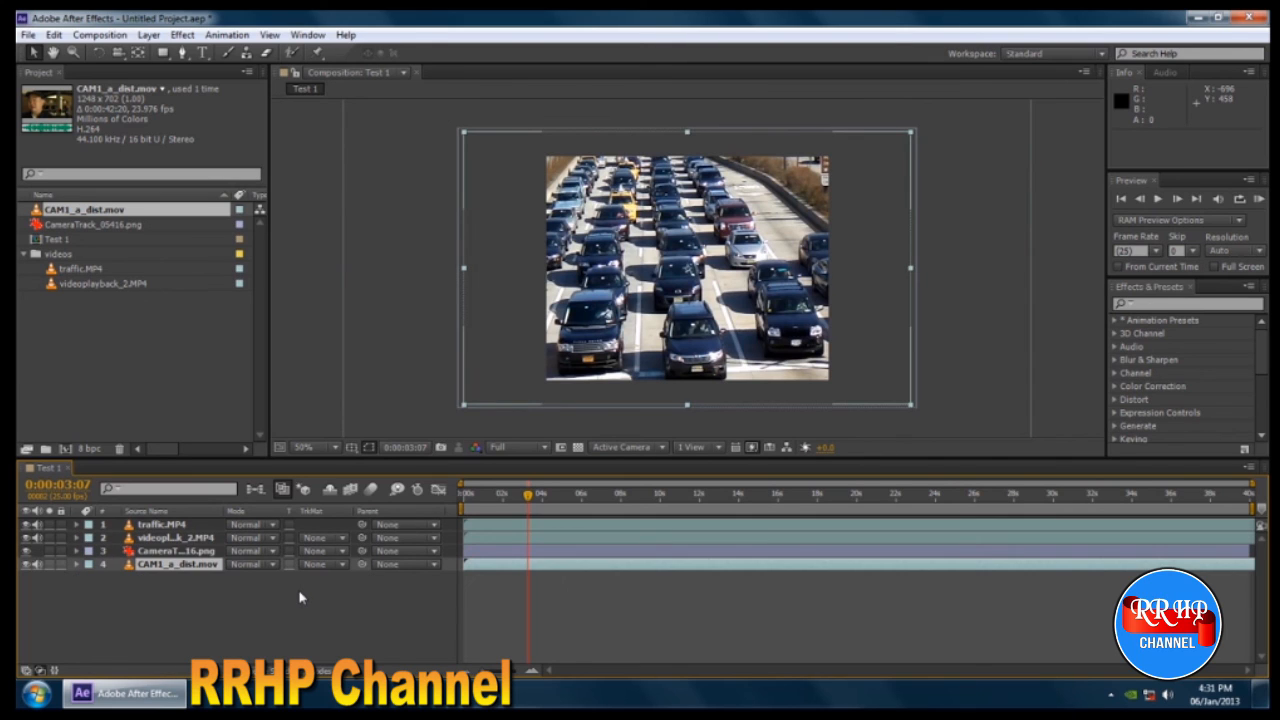